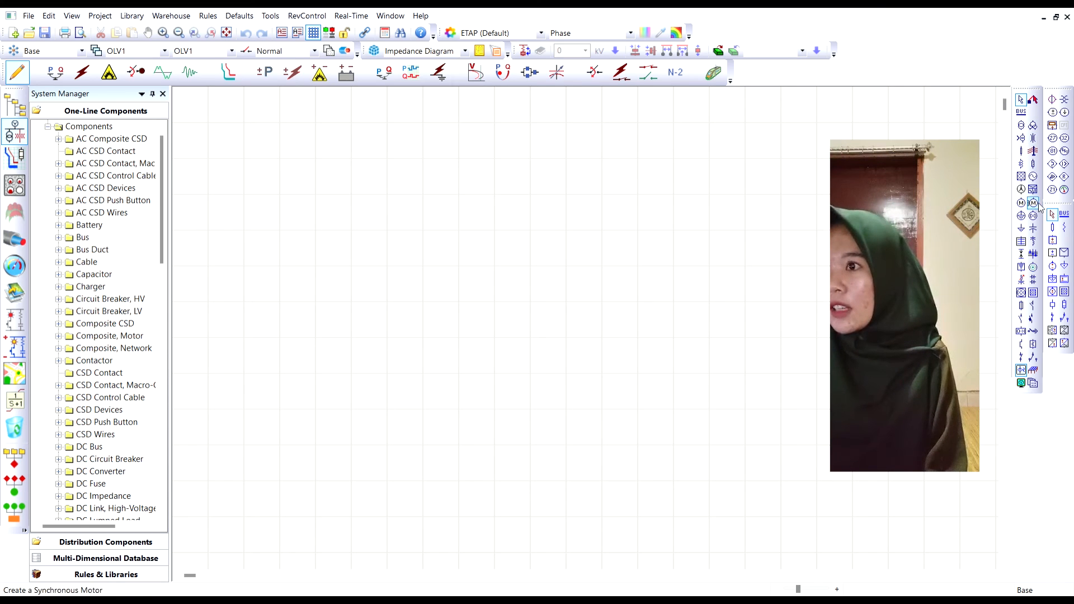
Step: Place a synchronous generator near the top centre of the one-line diagram and an AC bus directly beneath it
left_click(1033, 176)
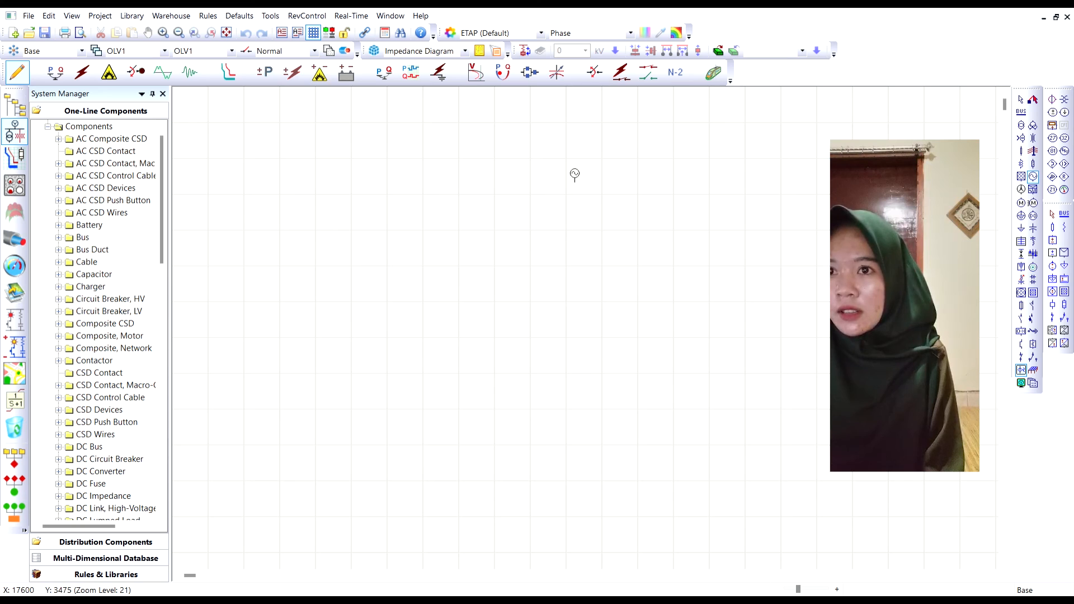
left_click(566, 159)
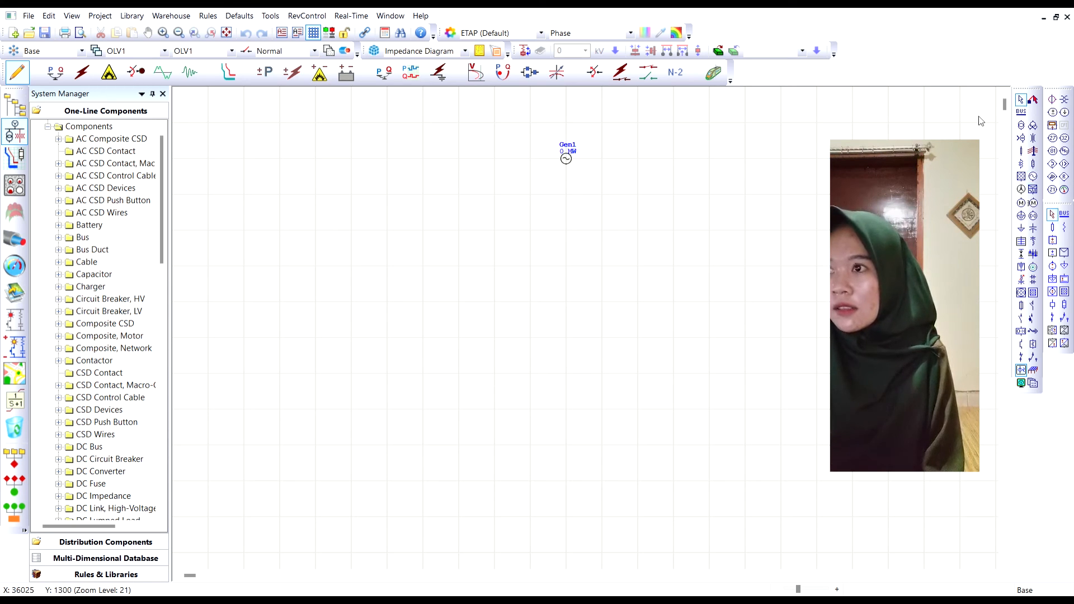
left_click(1021, 112)
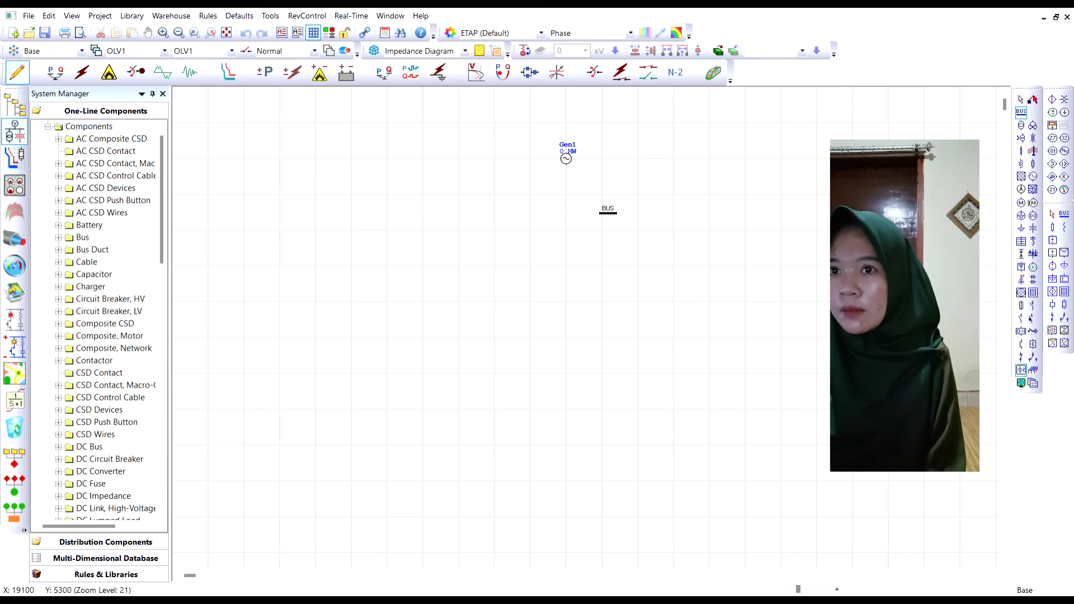
left_click(565, 180)
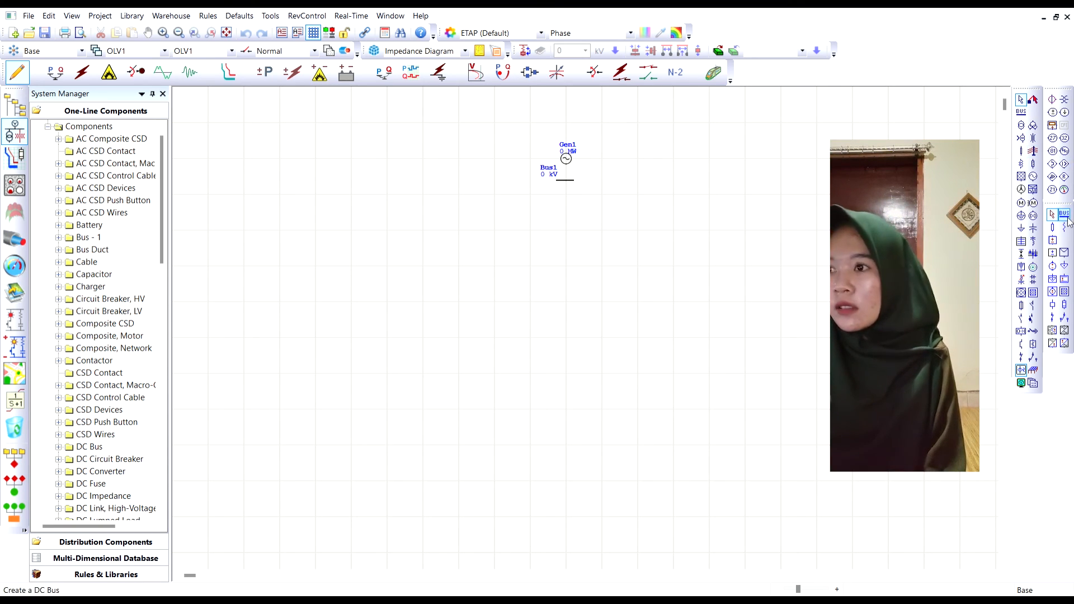
Step: Add a two-winding transformer below the generator bus and a second bus beneath it, nudging both buses into line
left_click(1021, 126)
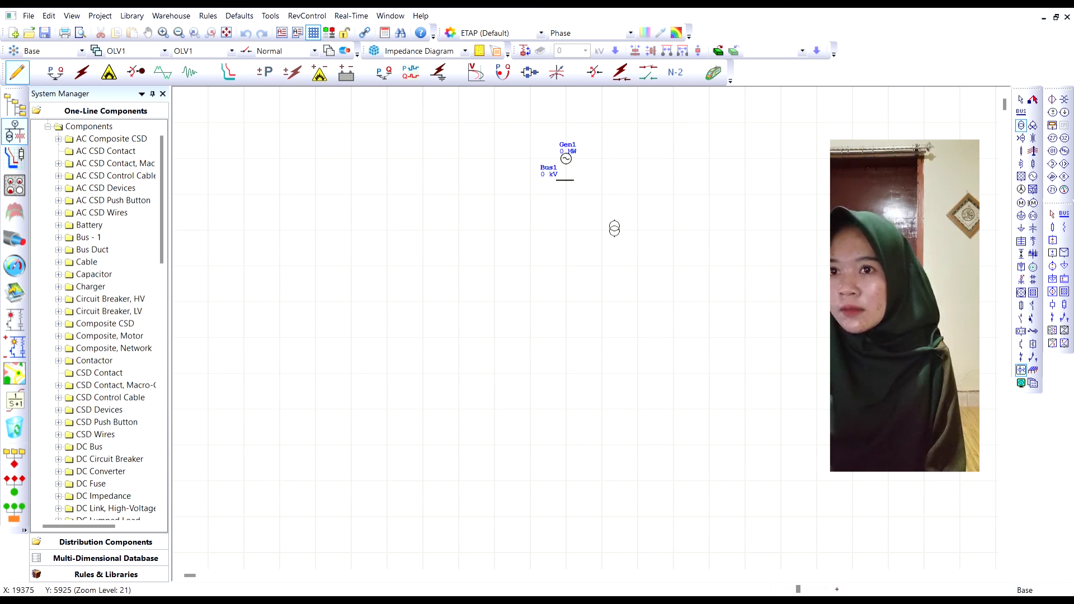
left_click(566, 214)
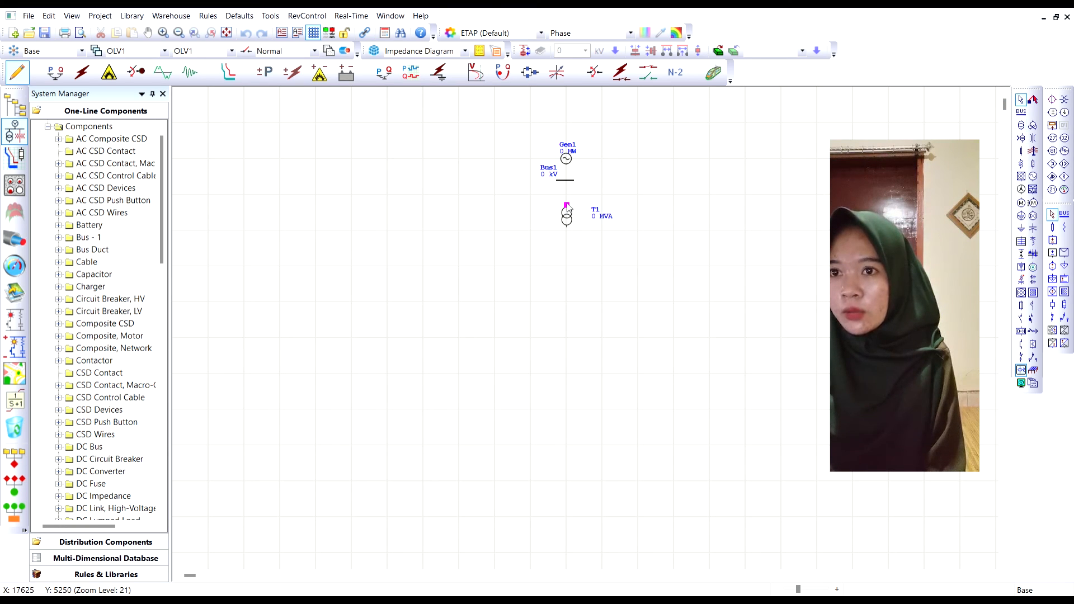
left_click_drag(568, 186, 572, 183)
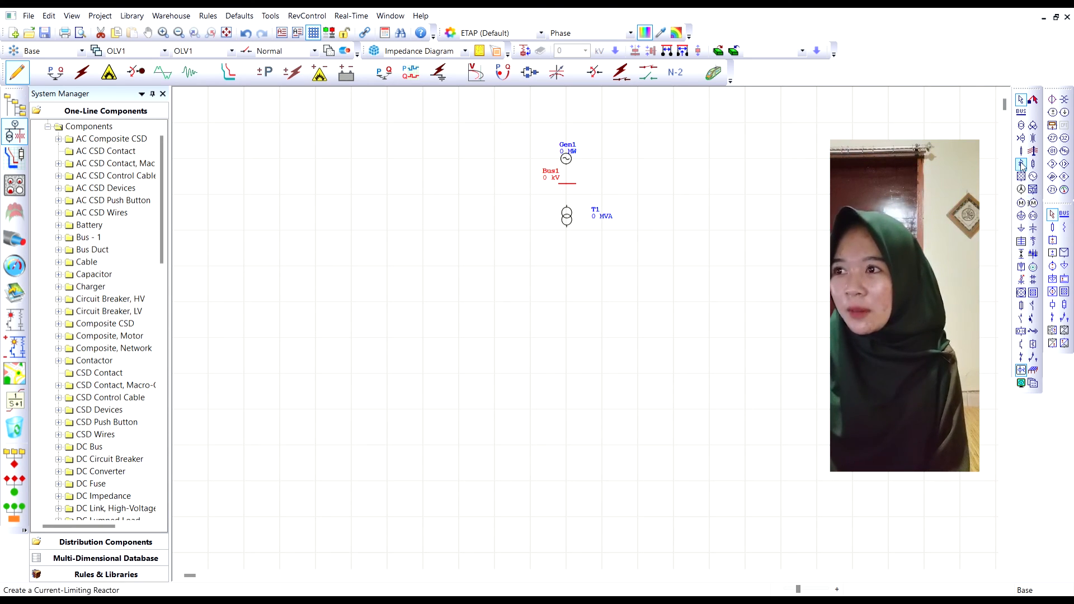
left_click(1024, 115)
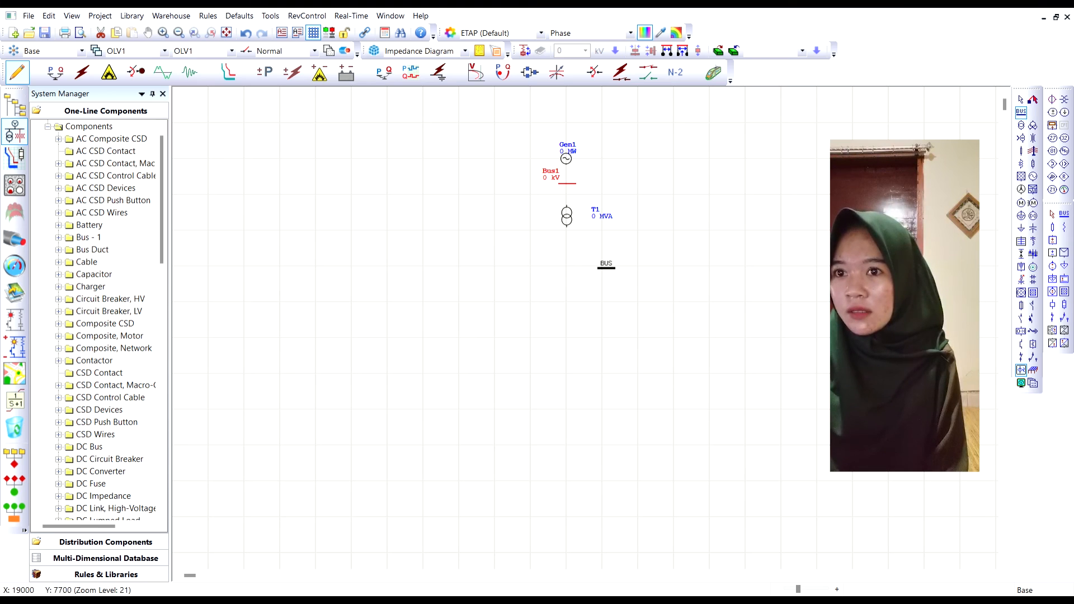
left_click(568, 263)
left_click_drag(569, 263, 566, 265)
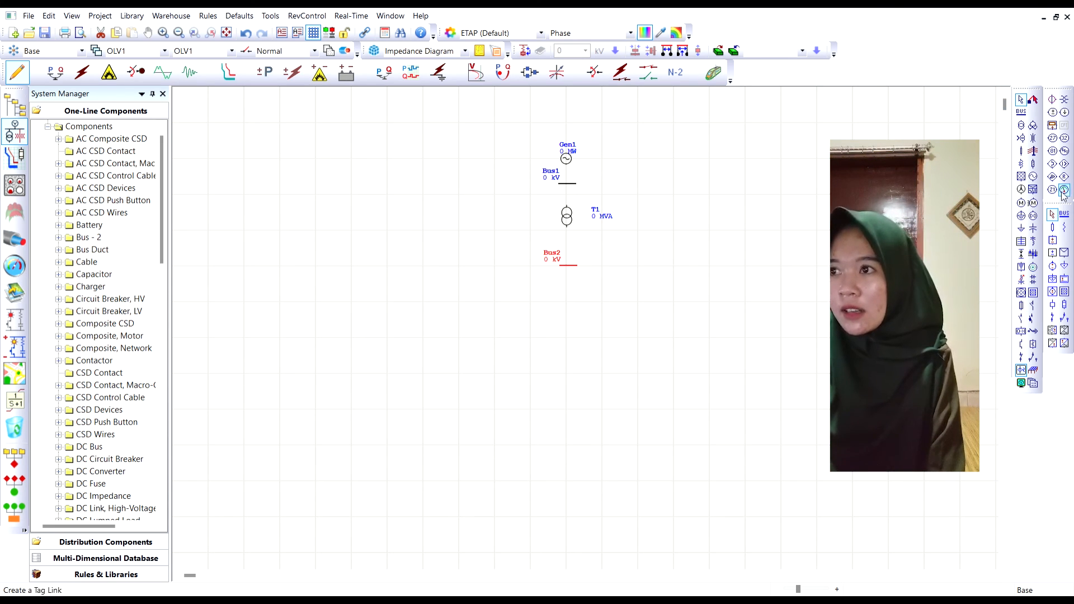
Step: Place two transmission lines side by side below Bus2, the first under the bus and the second at the same height beside it
left_click(1032, 151)
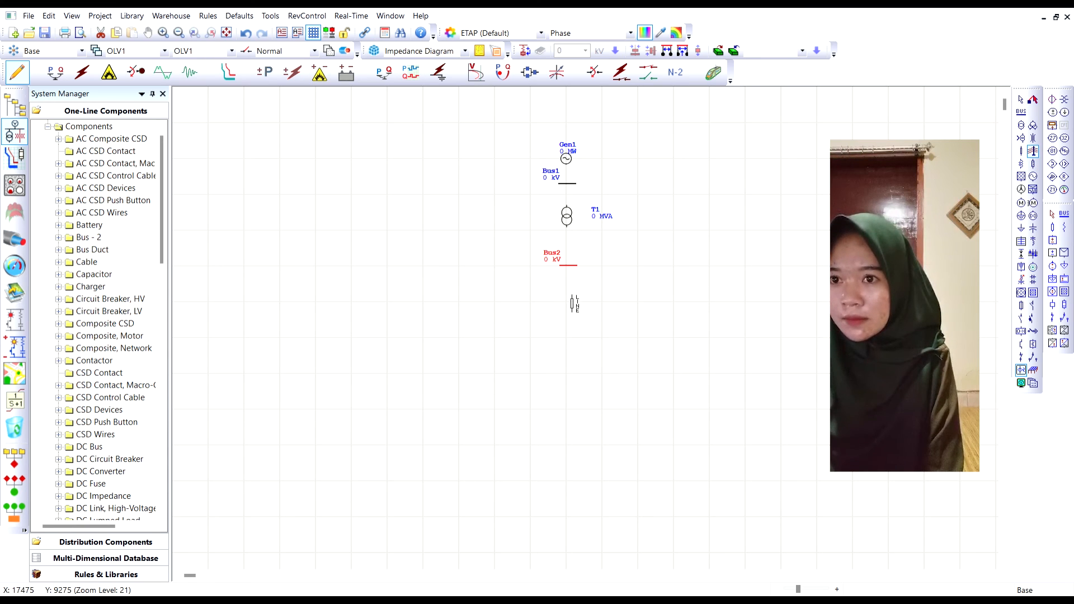
left_click(566, 290)
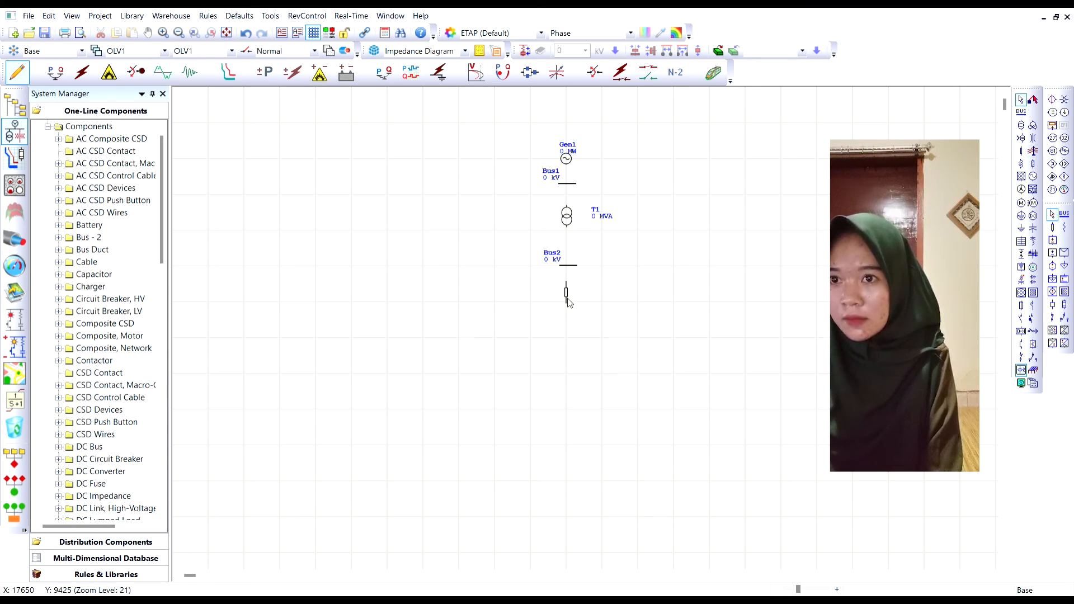
left_click_drag(566, 290, 568, 299)
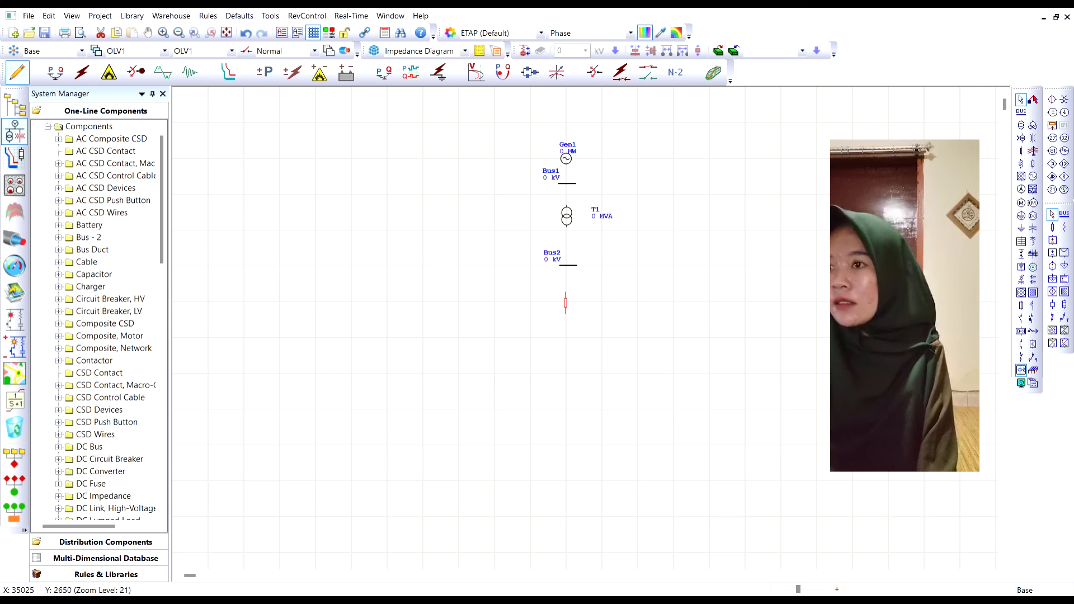
left_click(1033, 151)
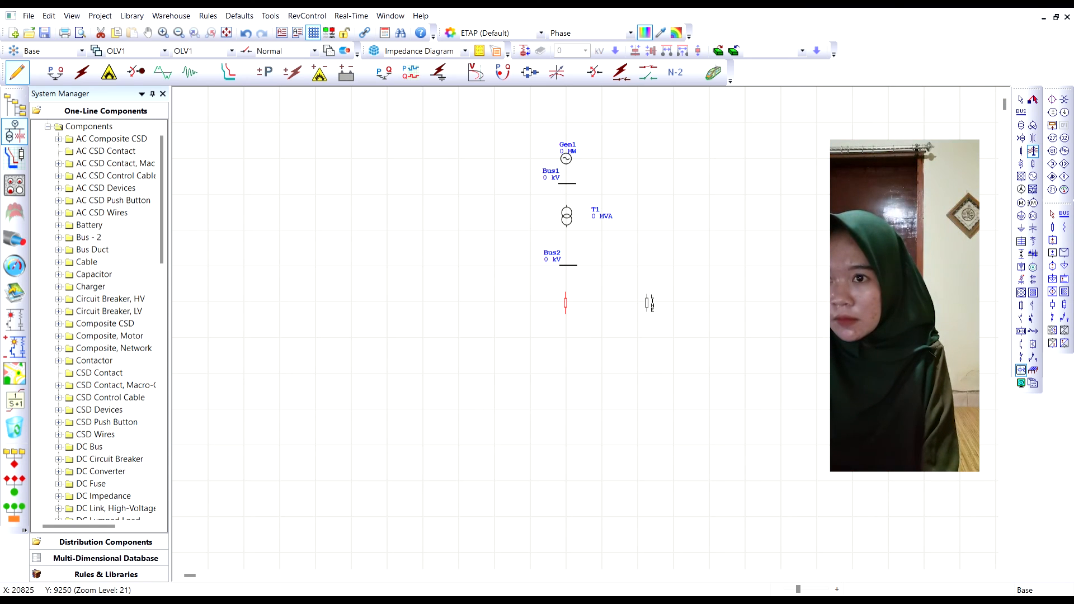
left_click(649, 302)
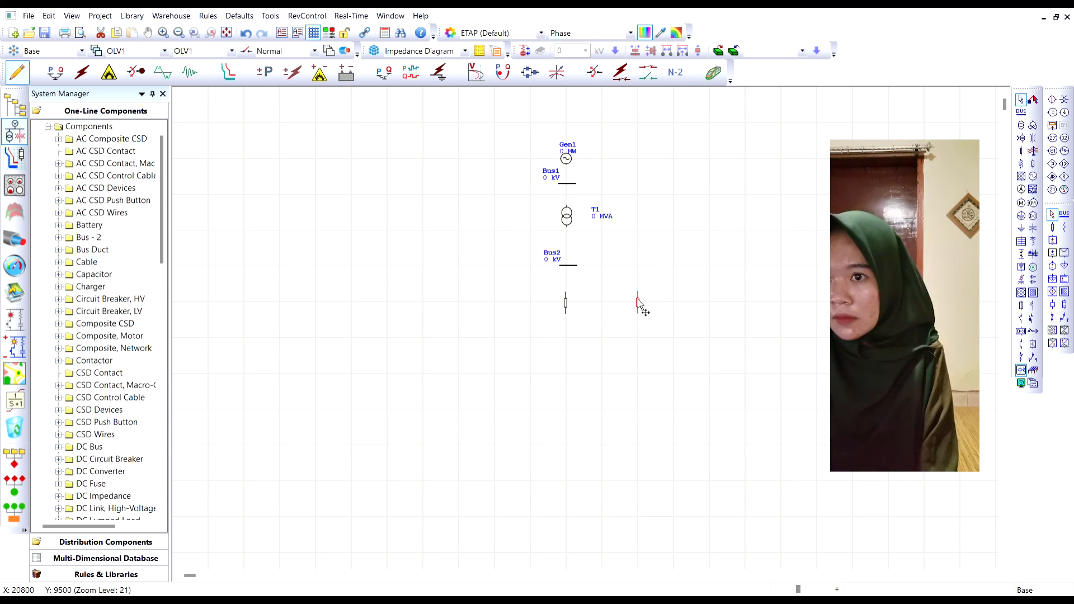
left_click_drag(638, 302, 644, 312)
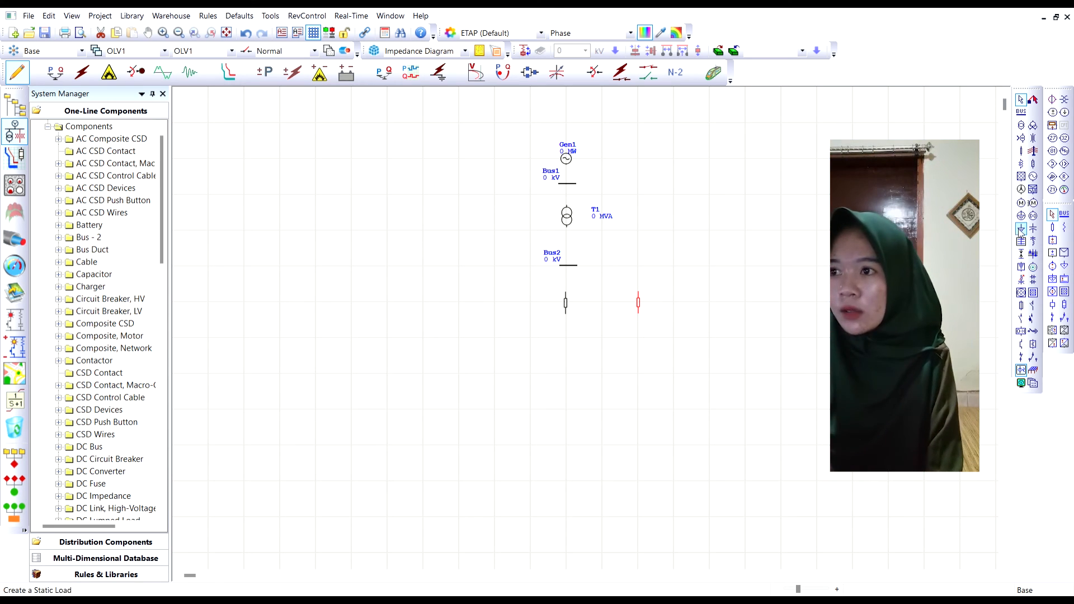
Step: Add one AC bus beneath each of the two transmission lines
left_click(1020, 112)
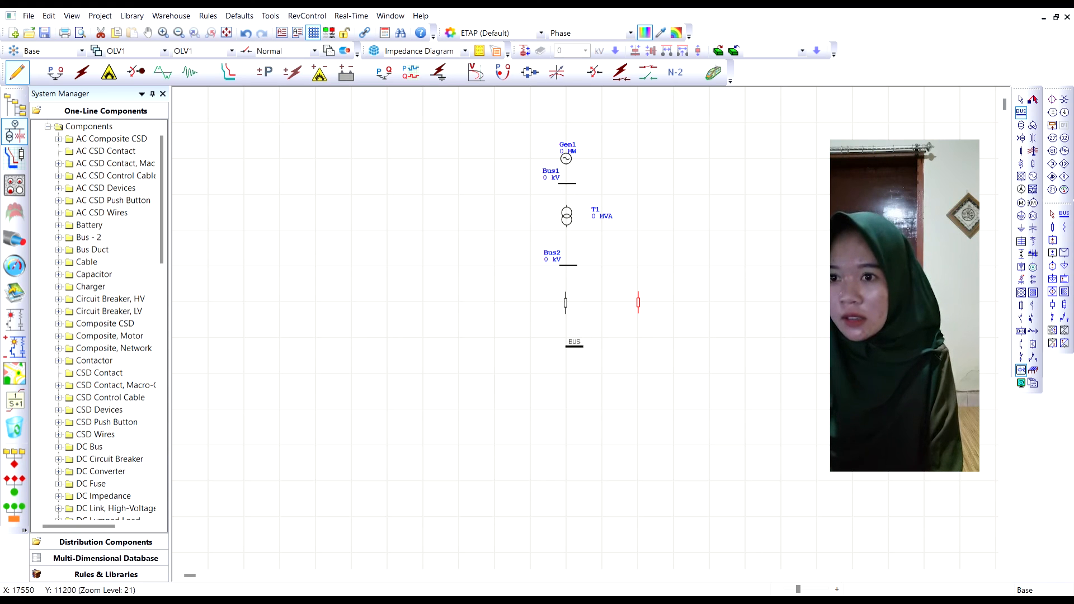
left_click(576, 345)
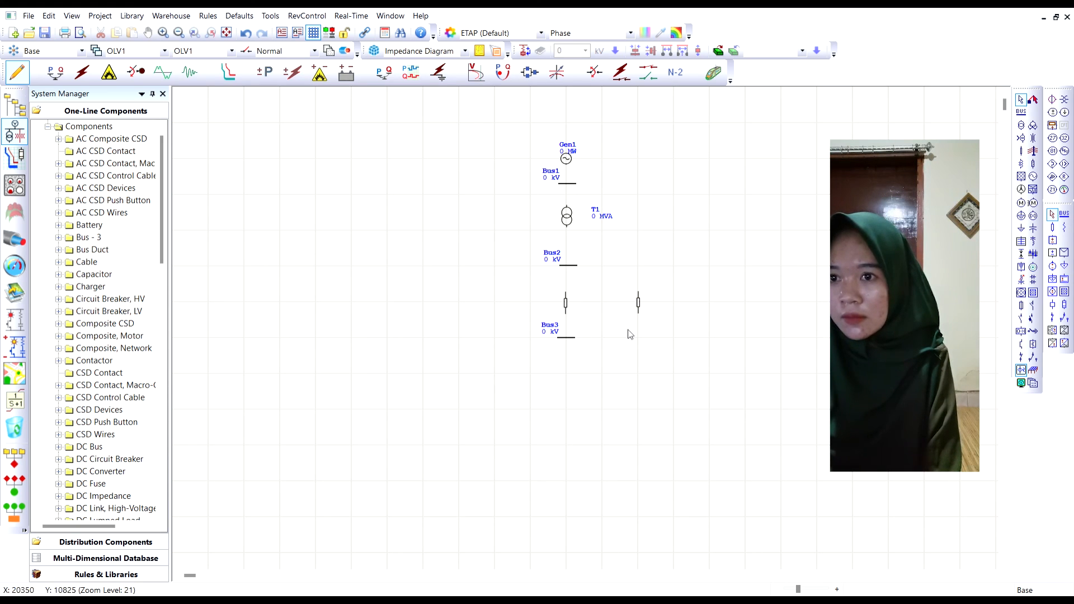
left_click(1021, 112)
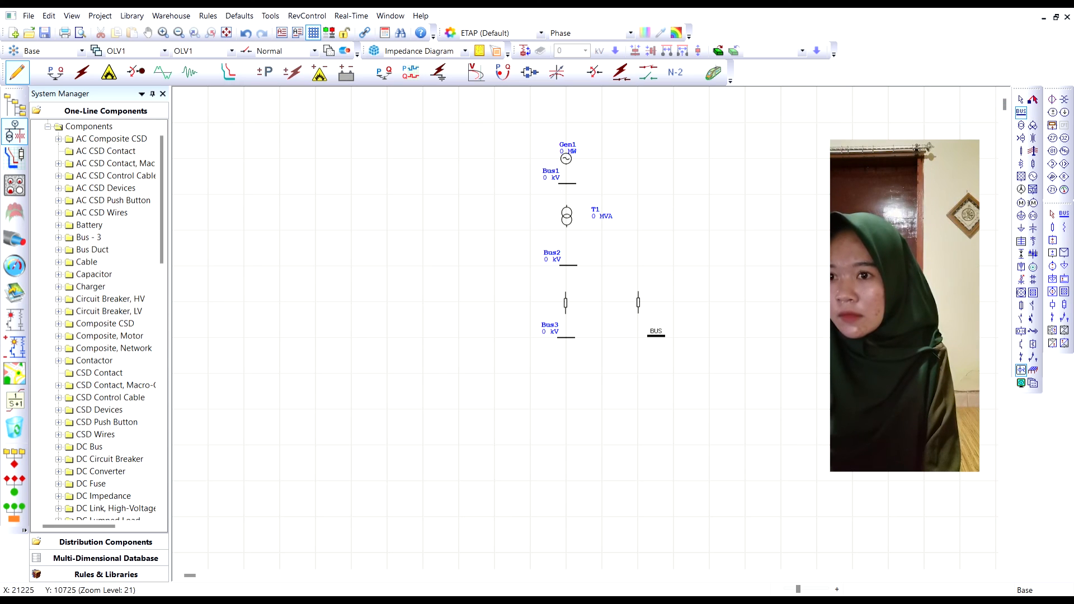
left_click(649, 345)
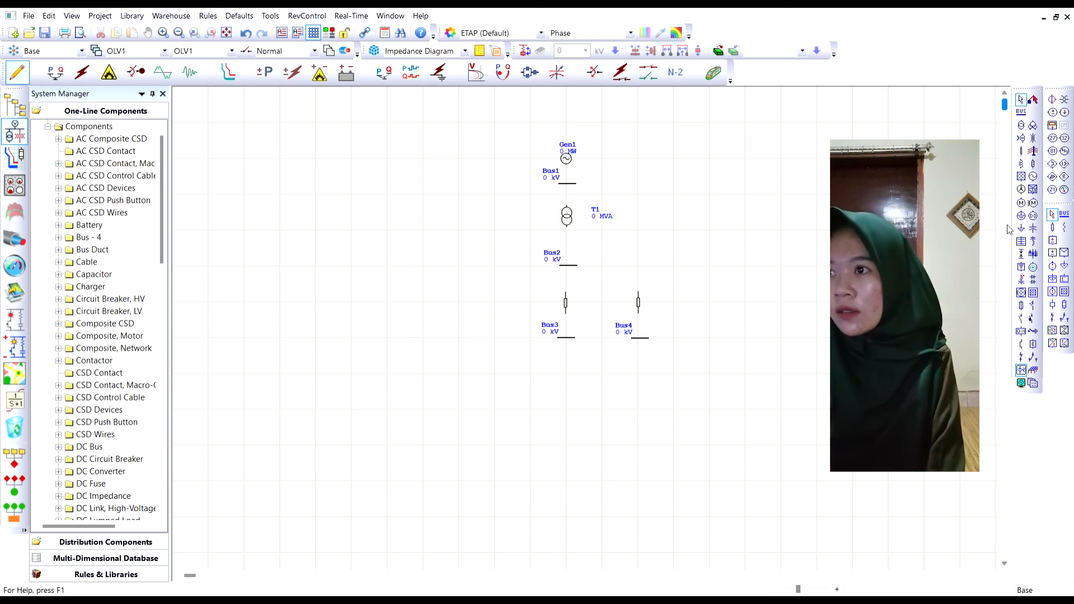
Step: Add one two-winding transformer beneath each of Bus3 and Bus4
left_click(1021, 126)
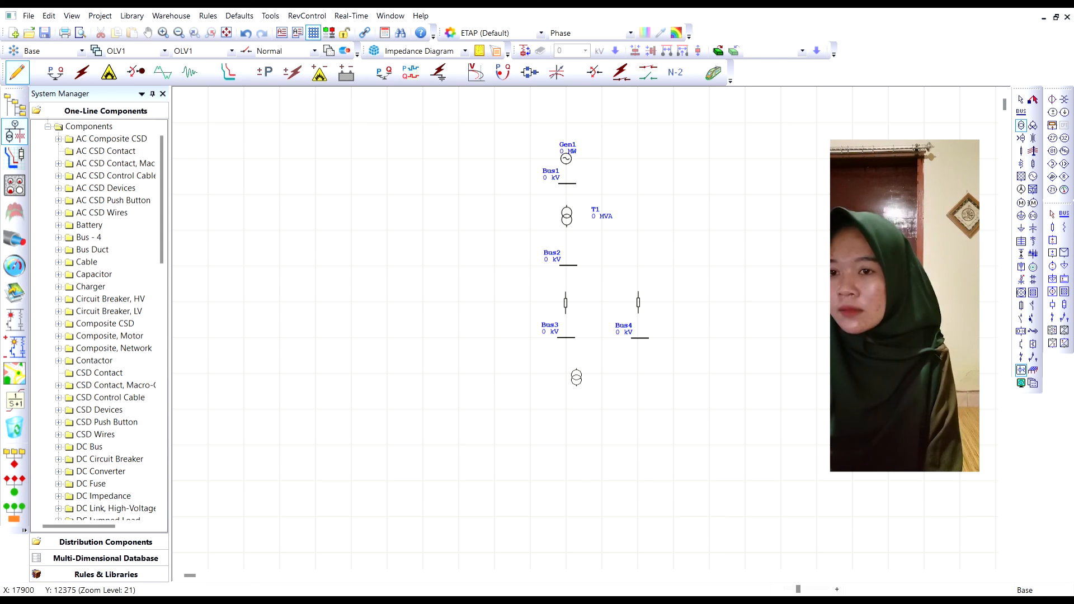
left_click(566, 370)
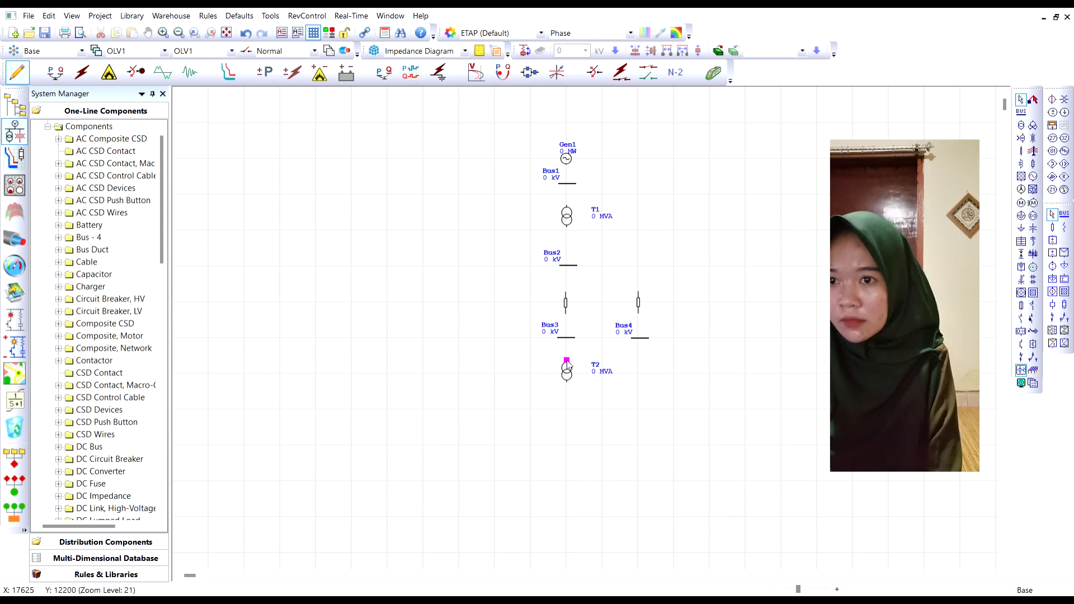
left_click(1021, 126)
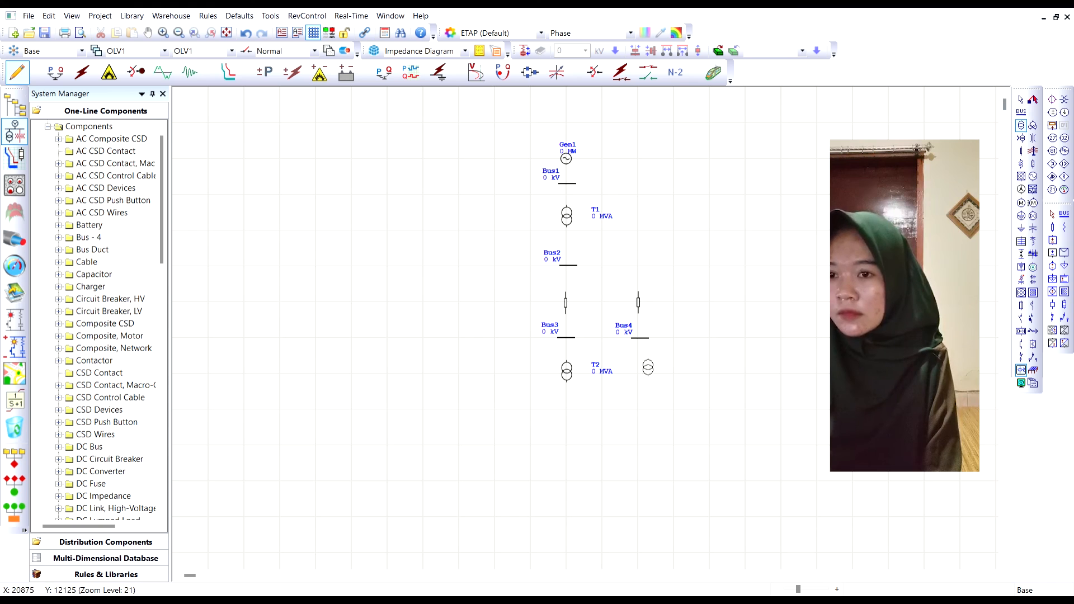
left_click(637, 374)
left_click(637, 375)
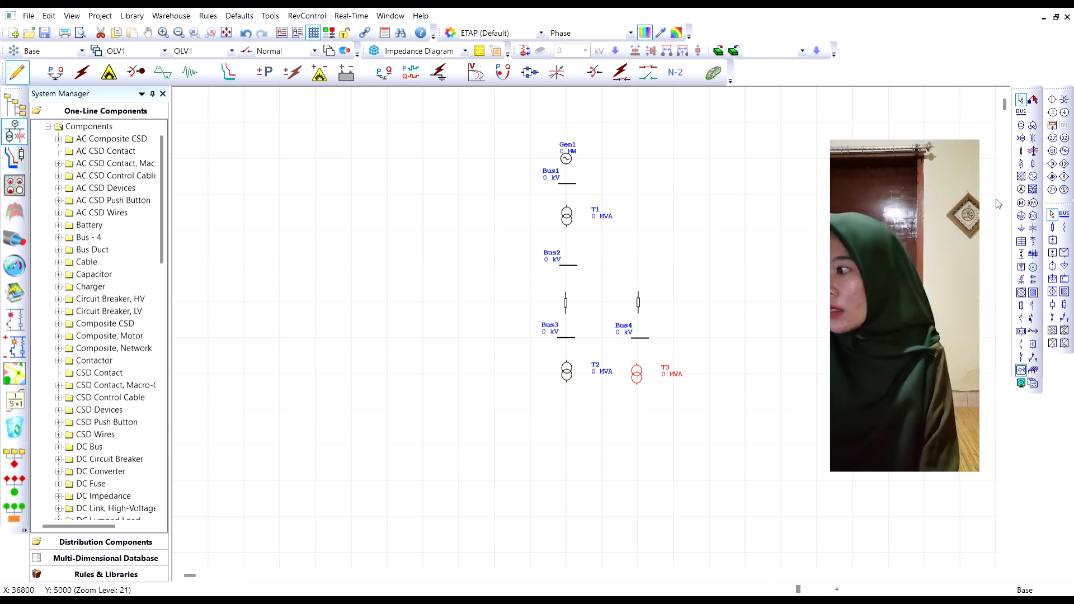
Step: Add one AC bus beneath each of transformers T2 and T3
left_click(1021, 111)
left_click(602, 409)
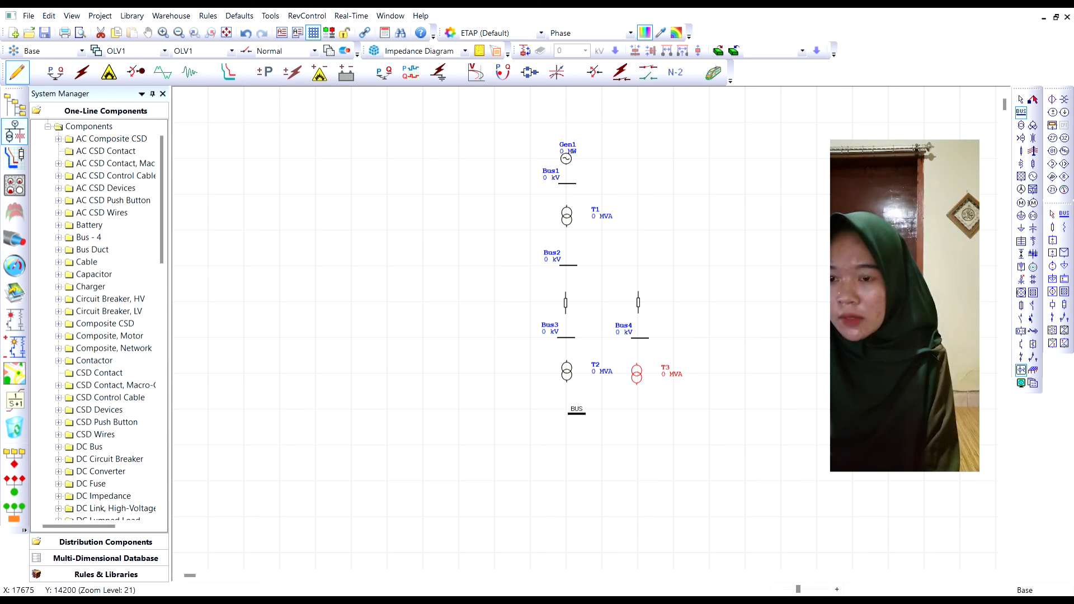
left_click(568, 409)
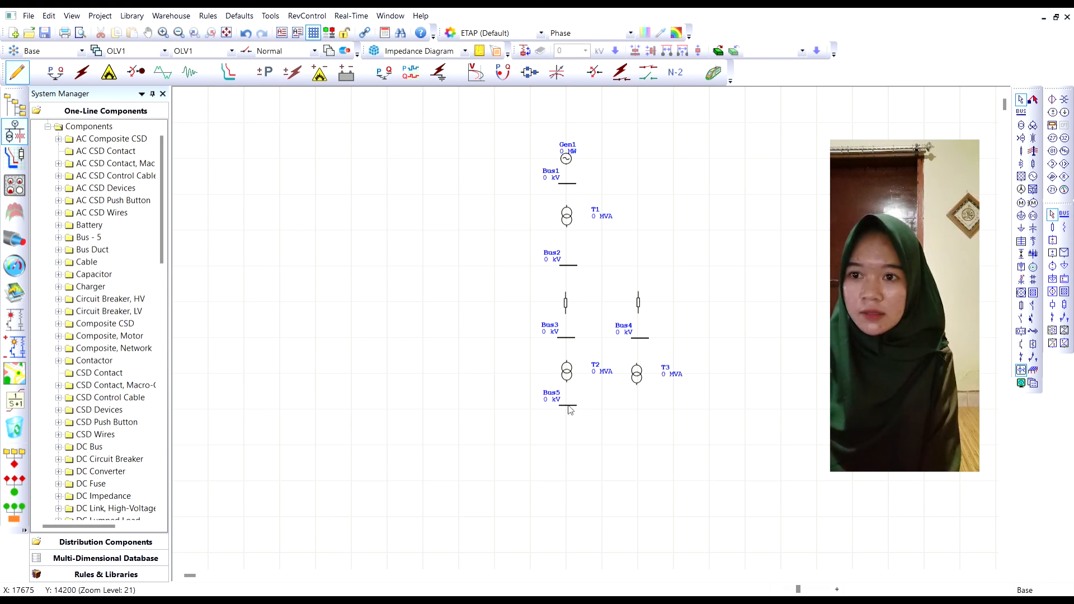
left_click(1021, 111)
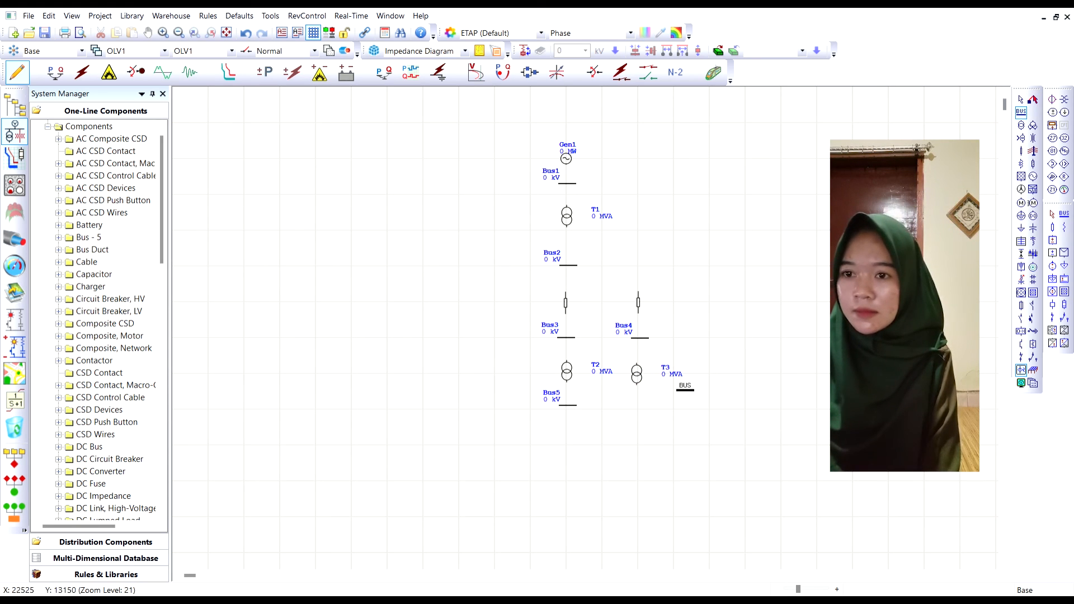
left_click(639, 406)
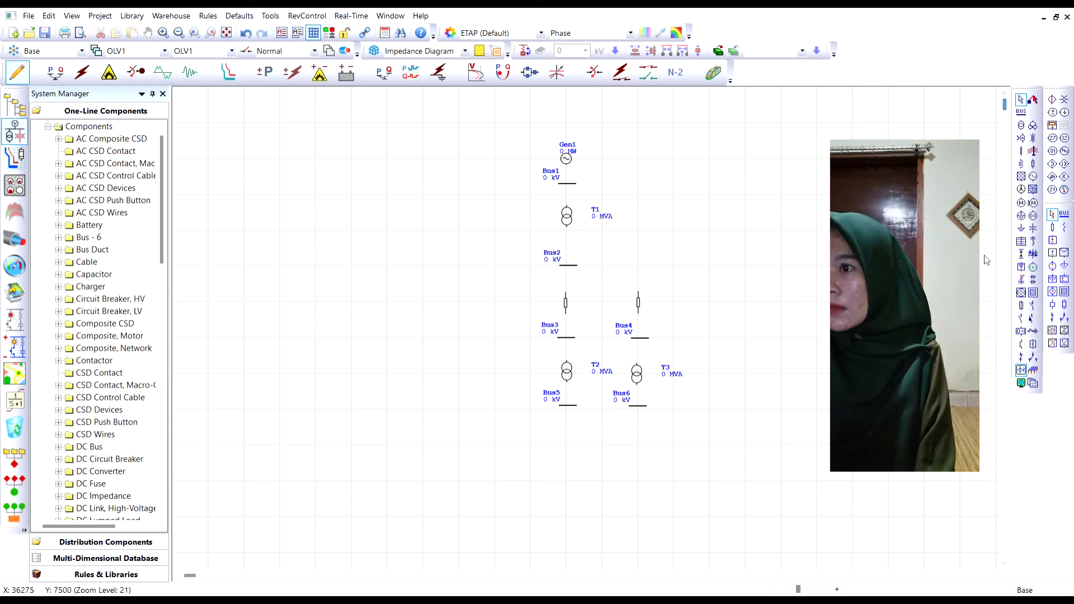
Step: Place three static loads in a row, one below Bus5 and two below Bus6
left_click(1020, 229)
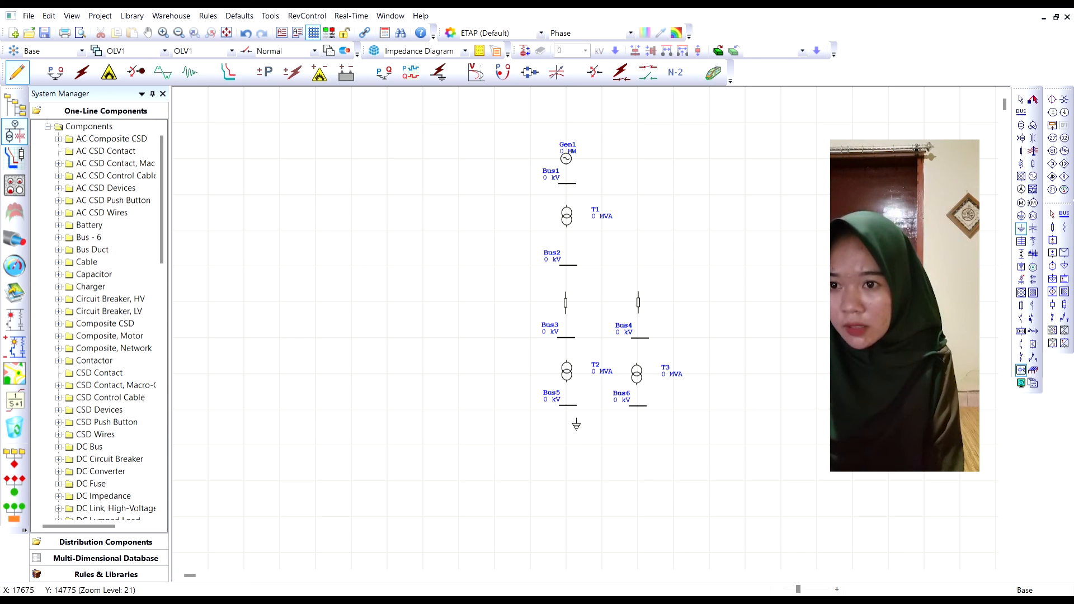
left_click(571, 428)
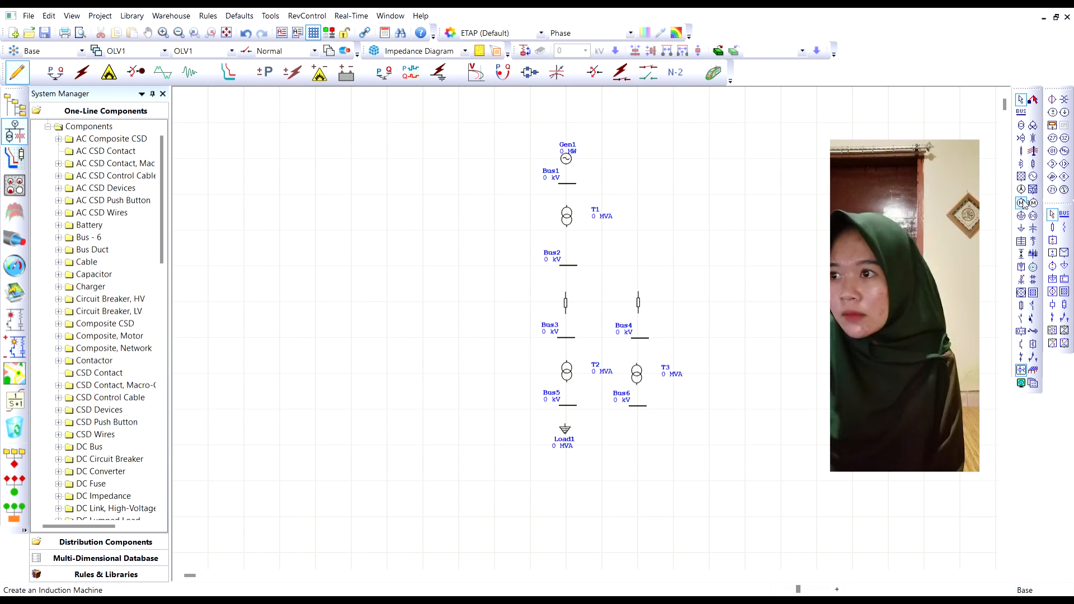
left_click(1021, 230)
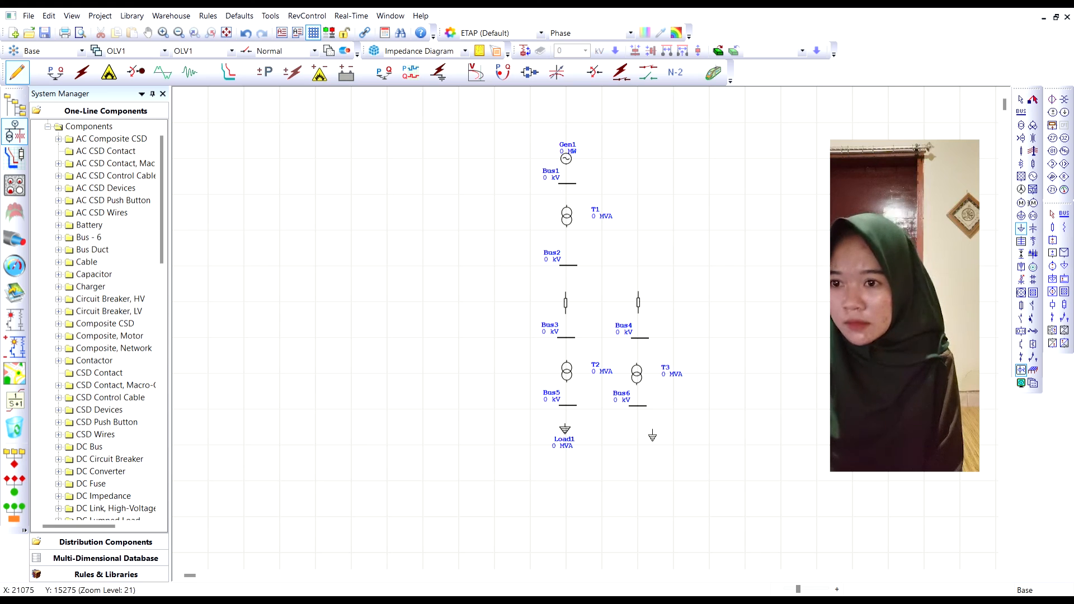
left_click(647, 432)
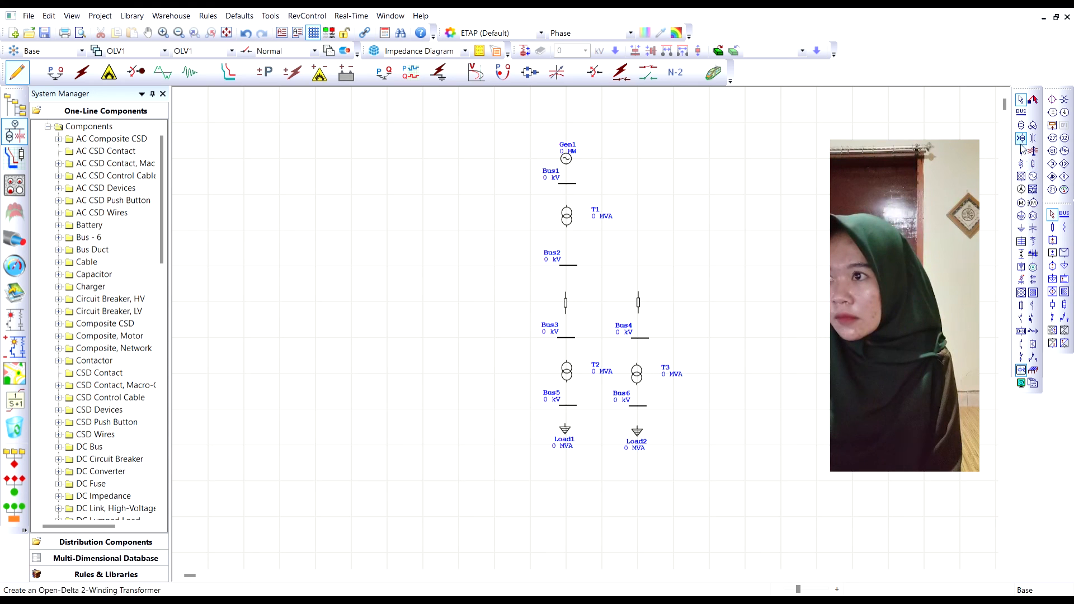
left_click(1020, 227)
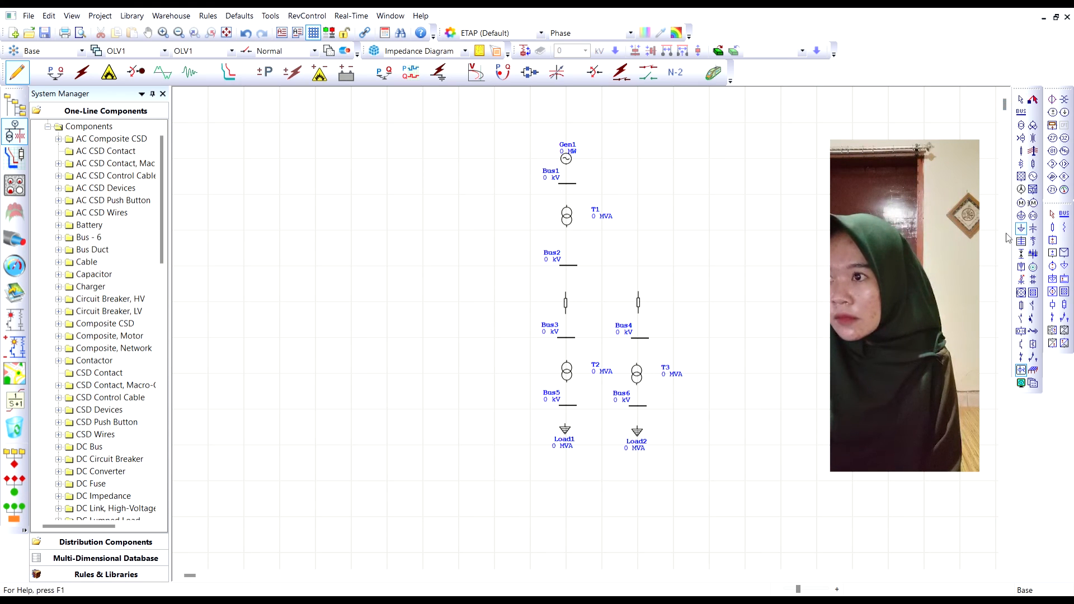
left_click(675, 429)
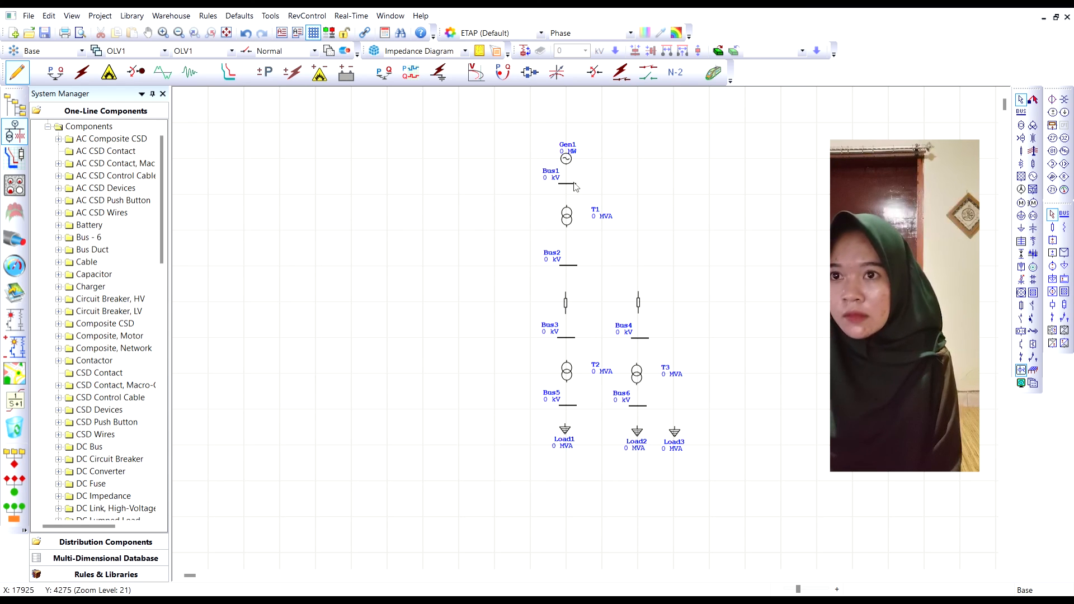
Step: Connect the generator Gen1 to Bus1
left_click_drag(566, 166, 565, 176)
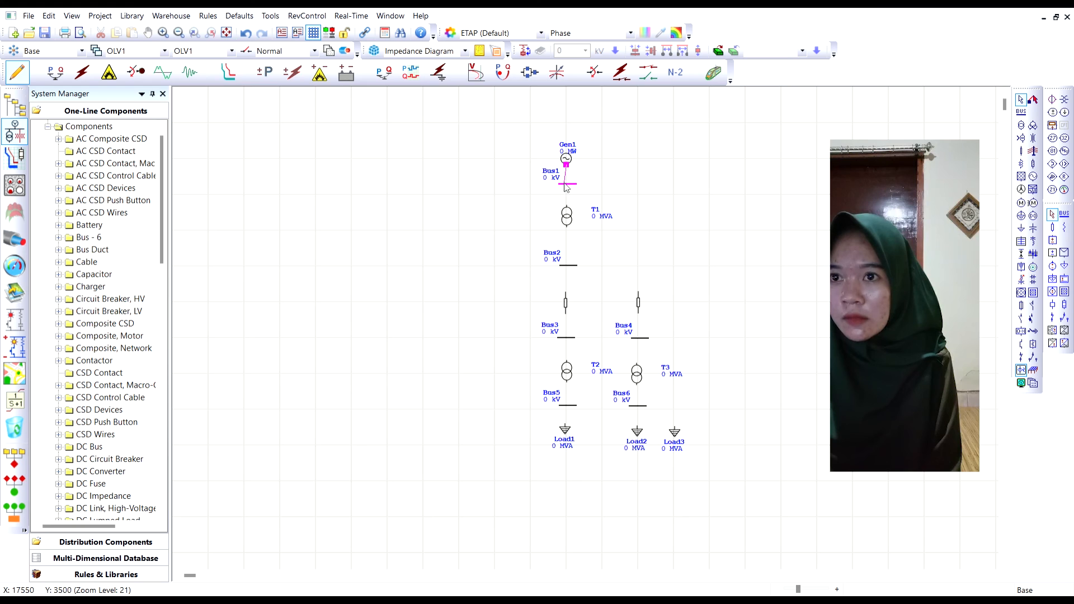
left_click_drag(568, 186, 567, 184)
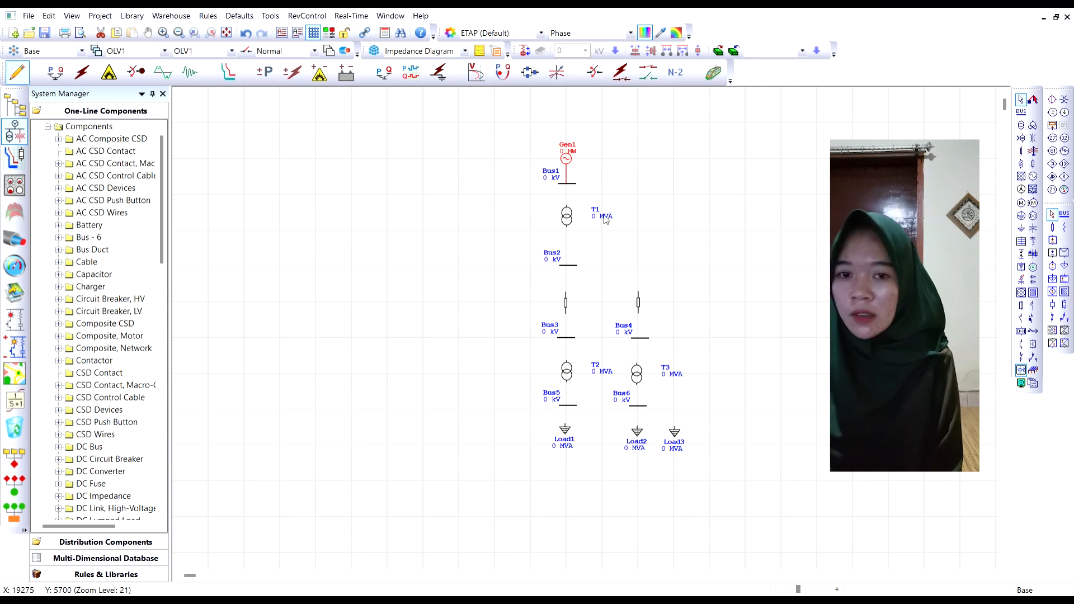
Step: Connect transformer T1 between Bus1 and Bus2, lengthening Bus2 to span both transmission lines
left_click(565, 185)
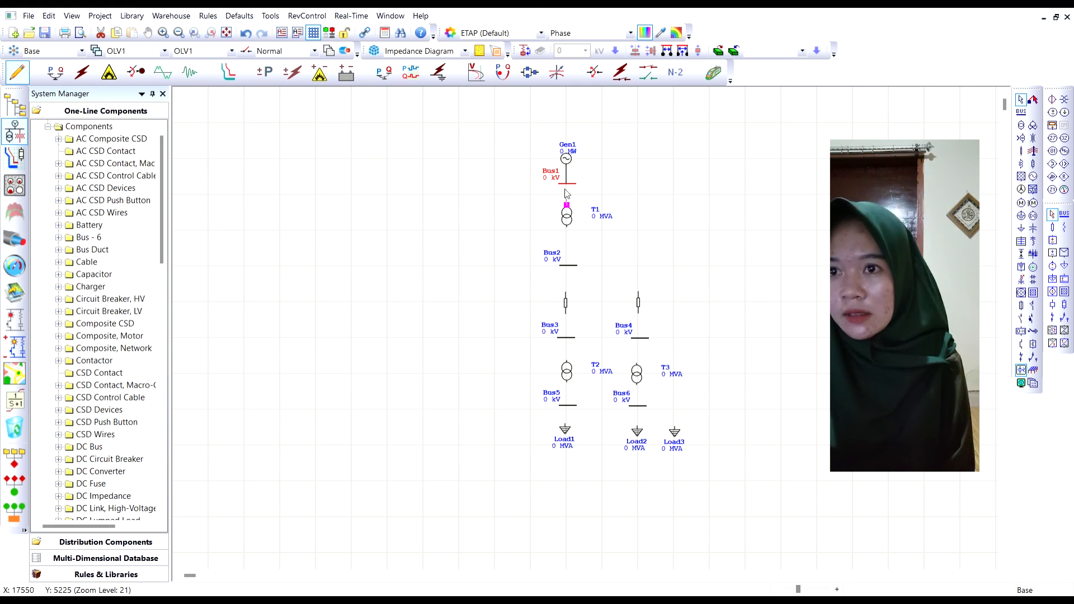
left_click_drag(566, 185, 566, 185)
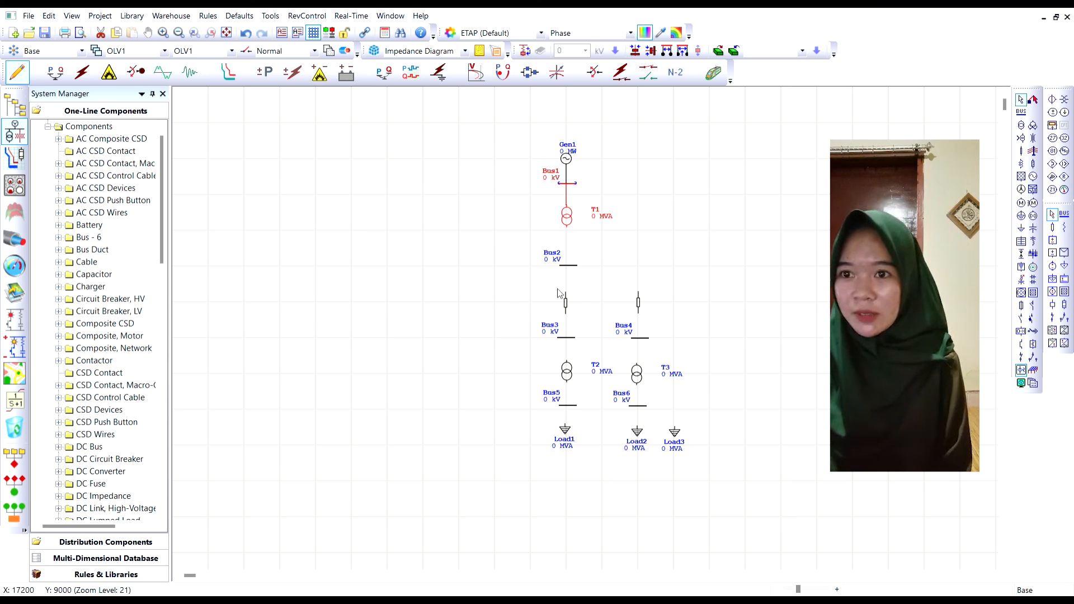
left_click(567, 266)
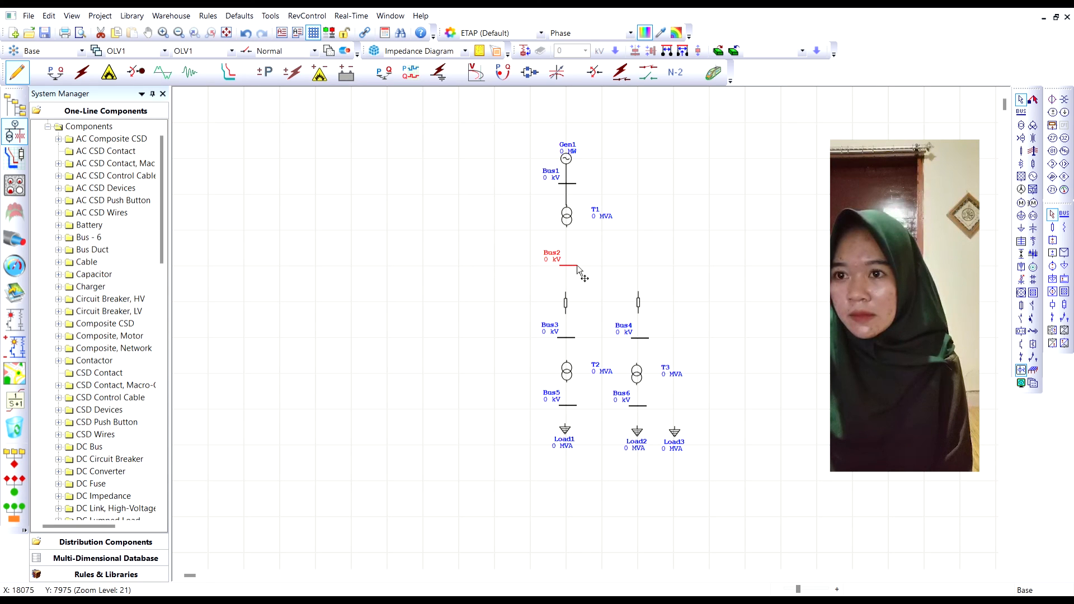
left_click_drag(578, 266, 684, 270)
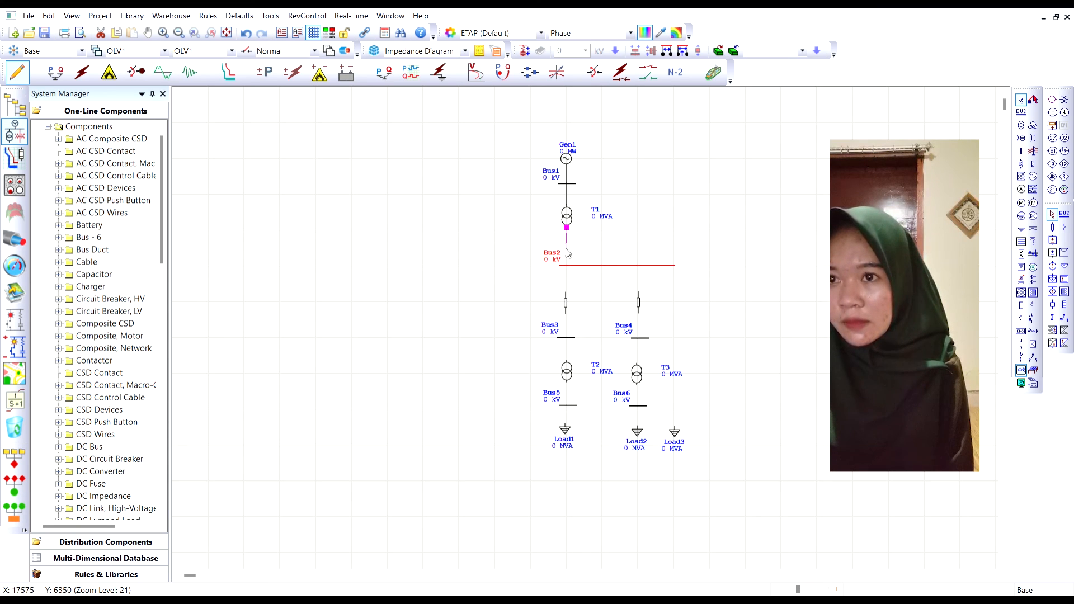
left_click_drag(568, 264, 567, 267)
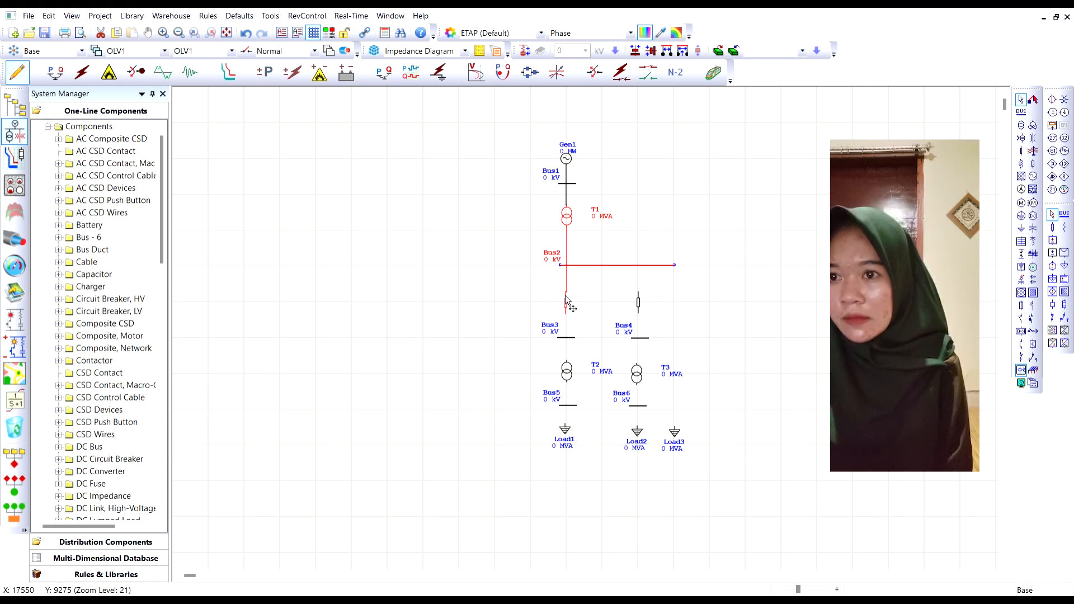
Step: Align transformer T1 and the left transmission line so their connections to Bus2 run straight
left_click_drag(565, 302, 566, 301)
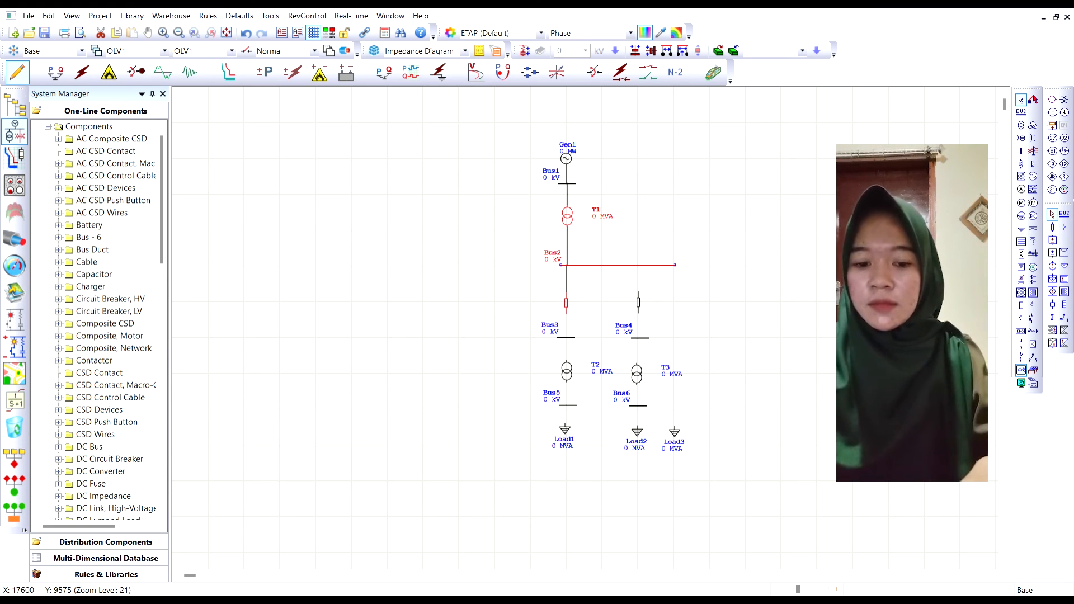
left_click(568, 244)
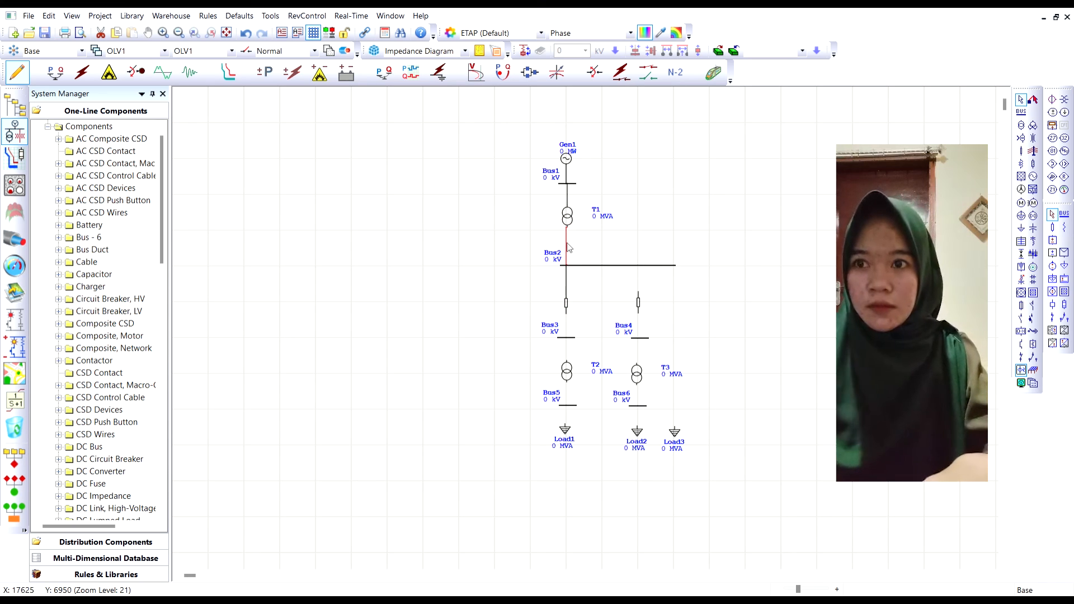
left_click_drag(569, 220, 568, 221)
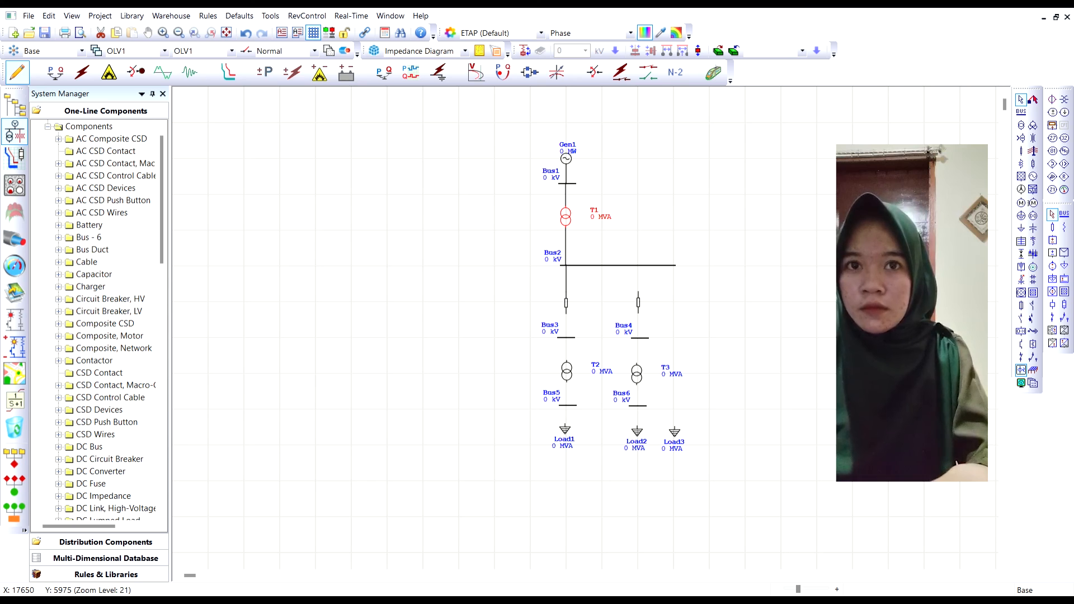
Step: Connect the right transmission line between Bus2 and Bus4, and the left transmission line to Bus3
left_click(639, 292)
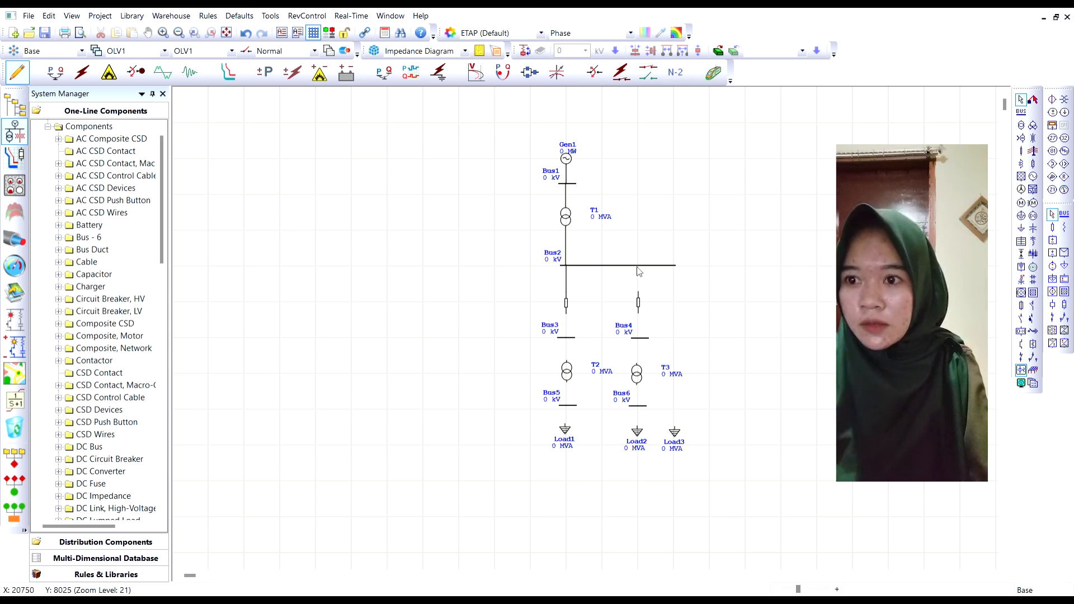
left_click_drag(638, 288, 639, 273)
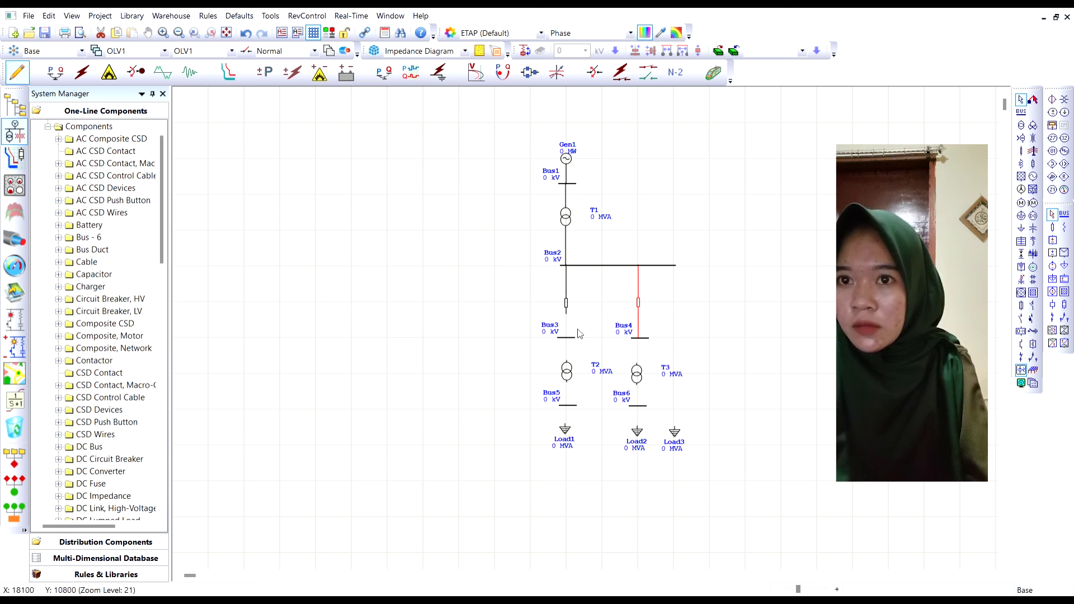
left_click_drag(566, 315, 569, 339)
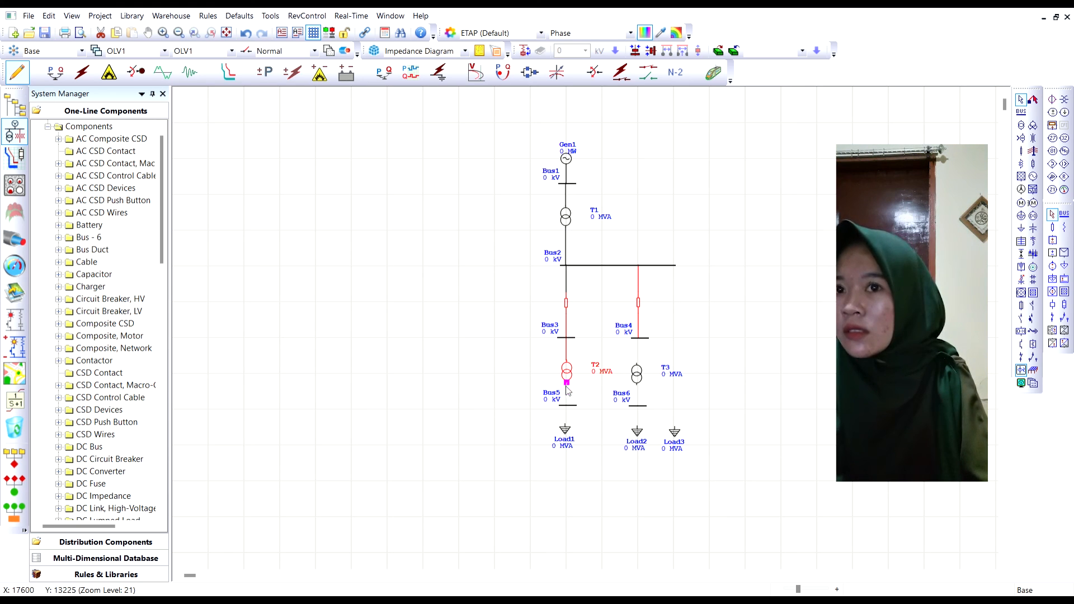
Step: Connect transformer T2 between Bus3 and Bus5, and attach Load1 beneath Bus5
left_click_drag(568, 407, 568, 406)
left_click_drag(570, 370, 569, 370)
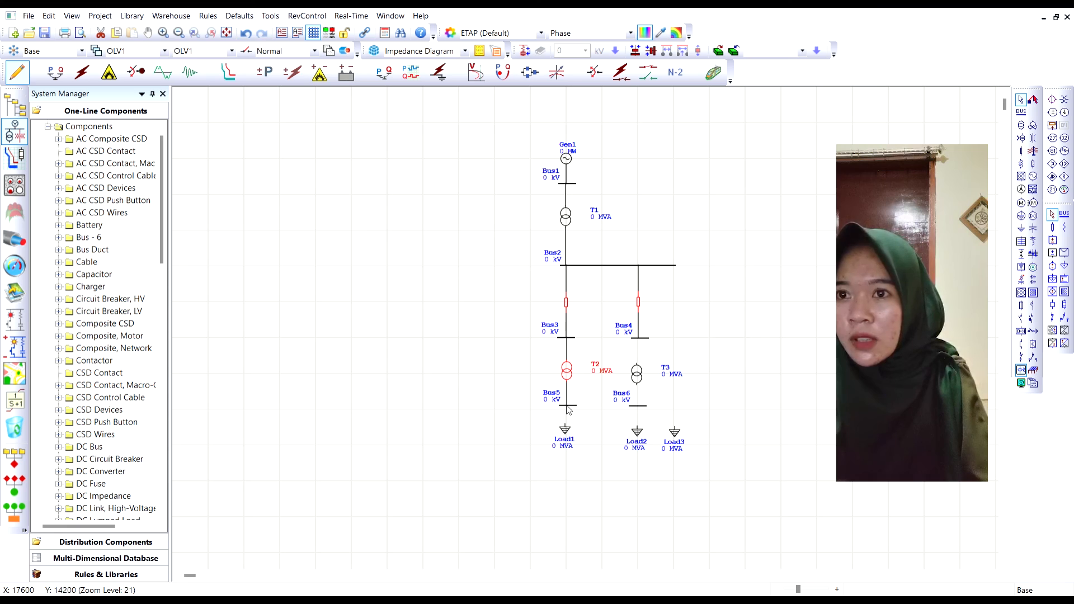
left_click(565, 429)
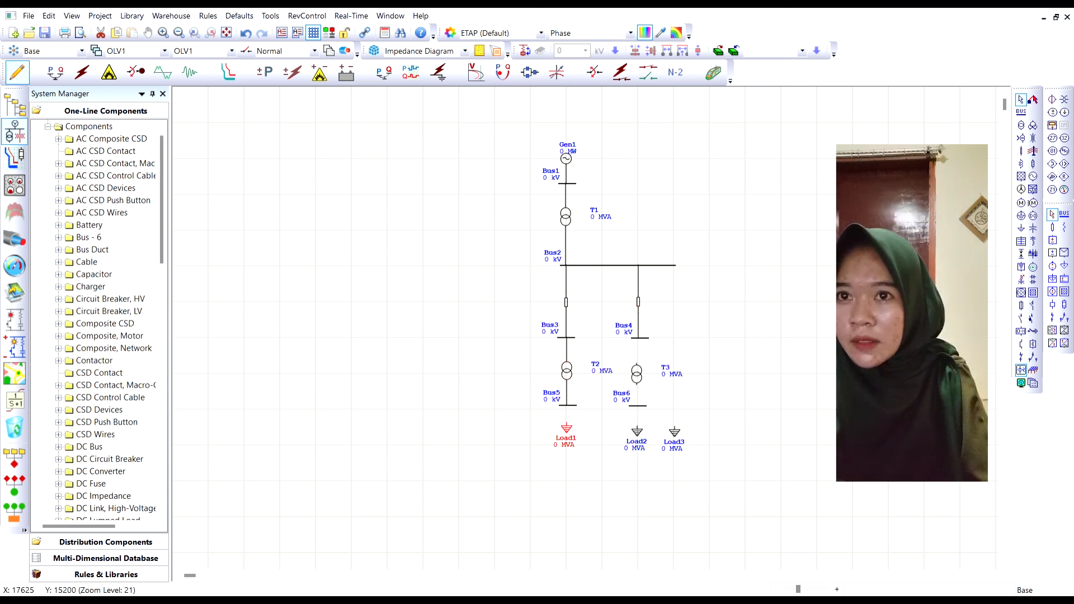
mouse_move(564, 429)
left_mouse_down()
mouse_move(568, 411)
mouse_move(570, 431)
left_mouse_up()
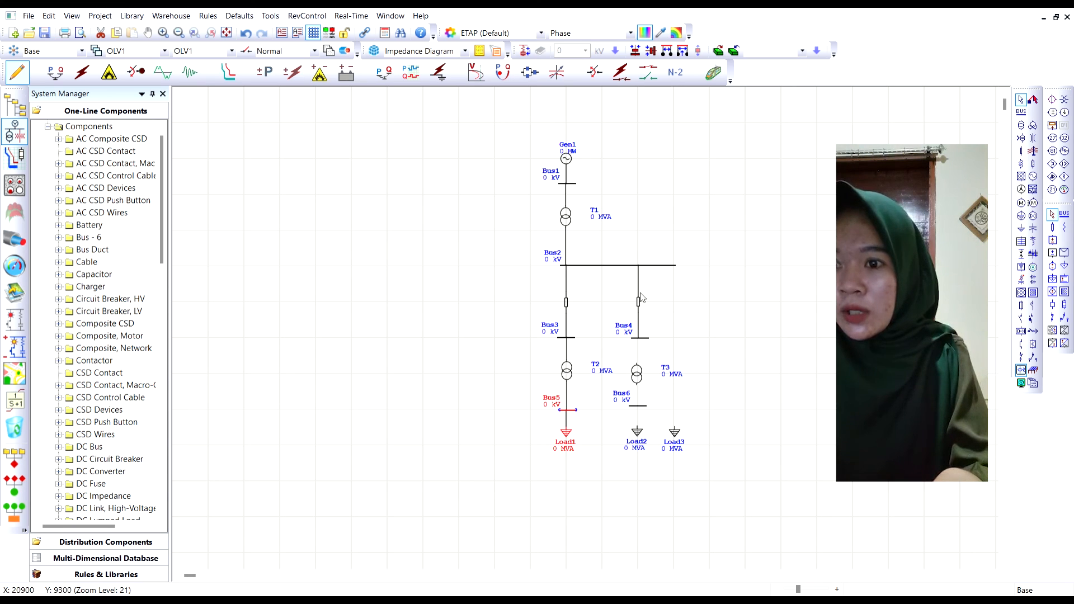
Step: Connect transformer T3 between Bus4 and Bus6, lengthening Bus6 to span Load2 and Load3
left_click(636, 371)
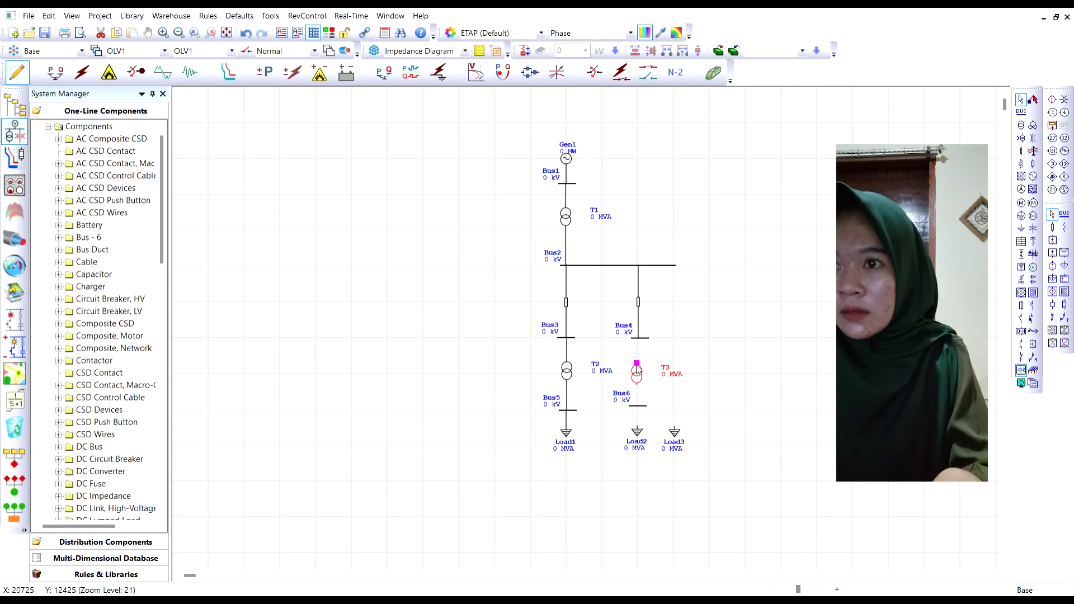
mouse_move(634, 349)
left_mouse_down()
mouse_move(638, 339)
mouse_move(637, 370)
left_mouse_up()
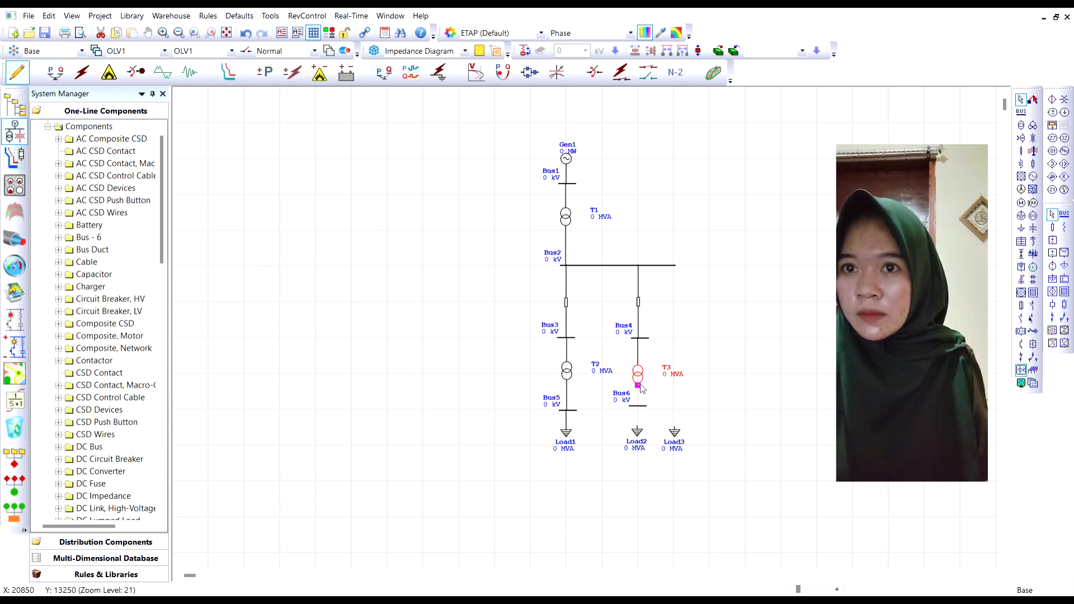
left_click(643, 408)
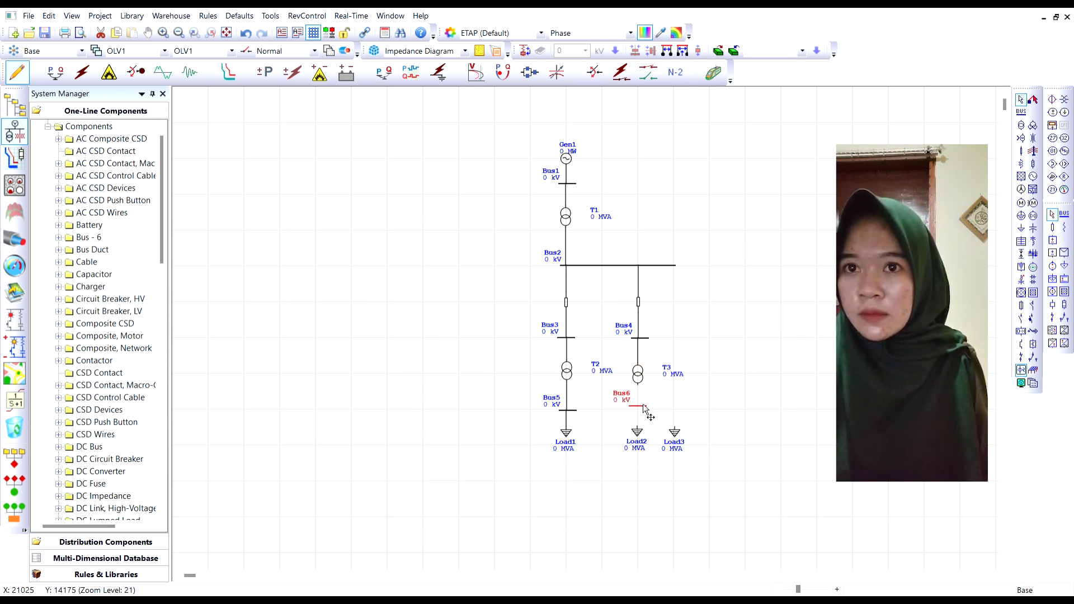
left_click_drag(640, 405, 714, 418)
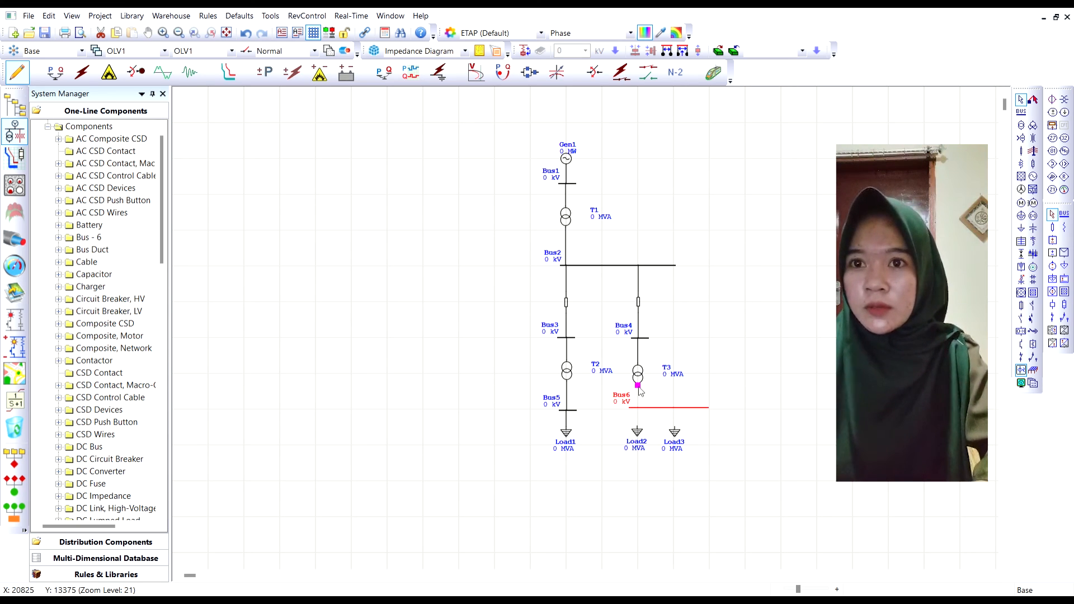
left_click_drag(638, 385, 640, 413)
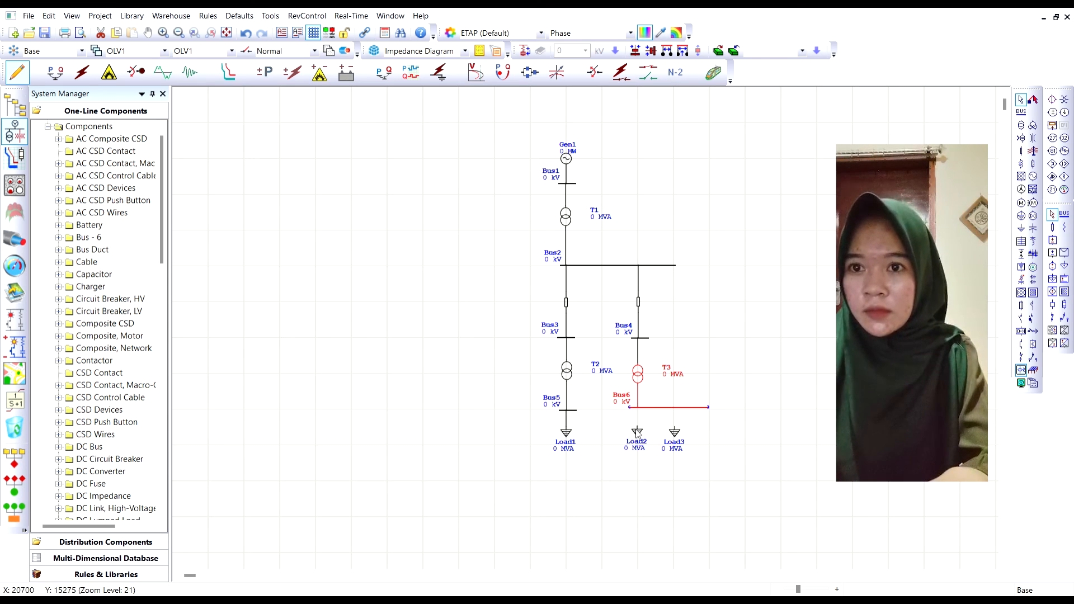
Step: Connect static loads Load2 and Load3 to Bus6
left_click_drag(637, 428, 674, 435)
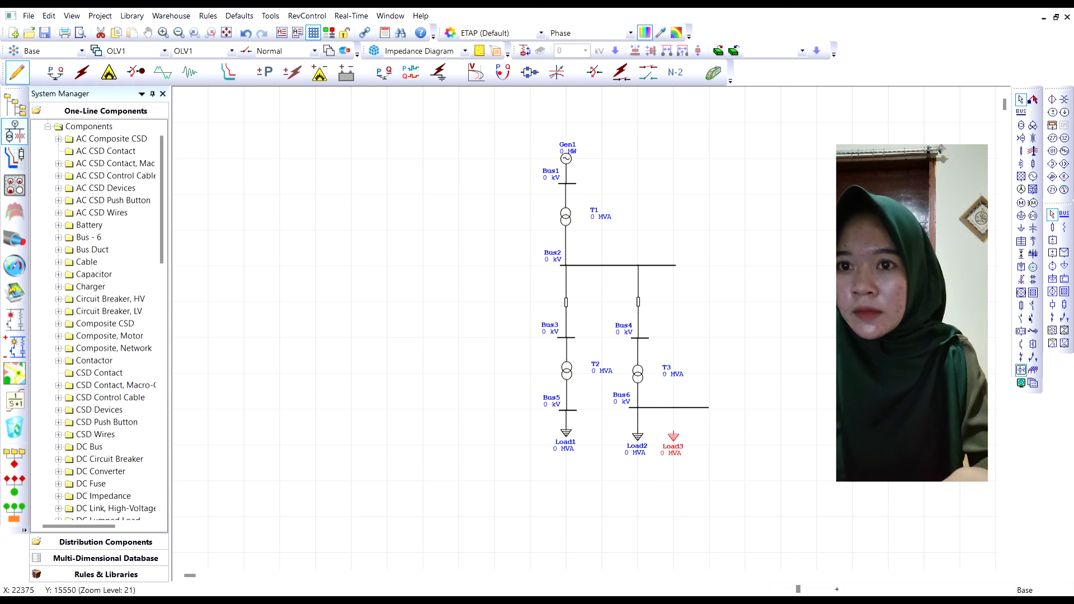
left_click(674, 435)
left_click_drag(674, 424, 673, 408)
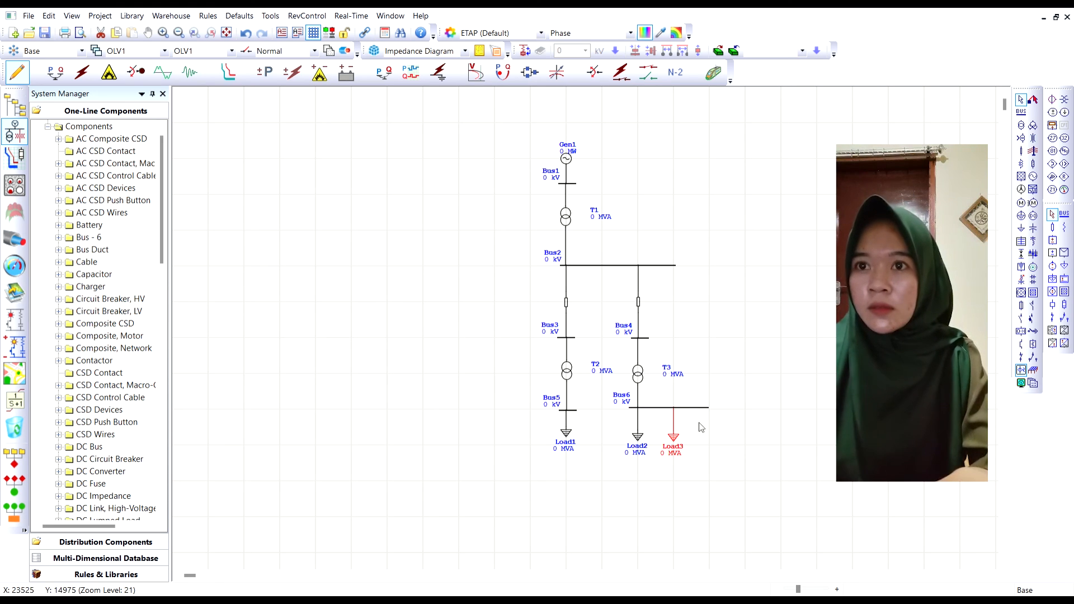
left_click(701, 386)
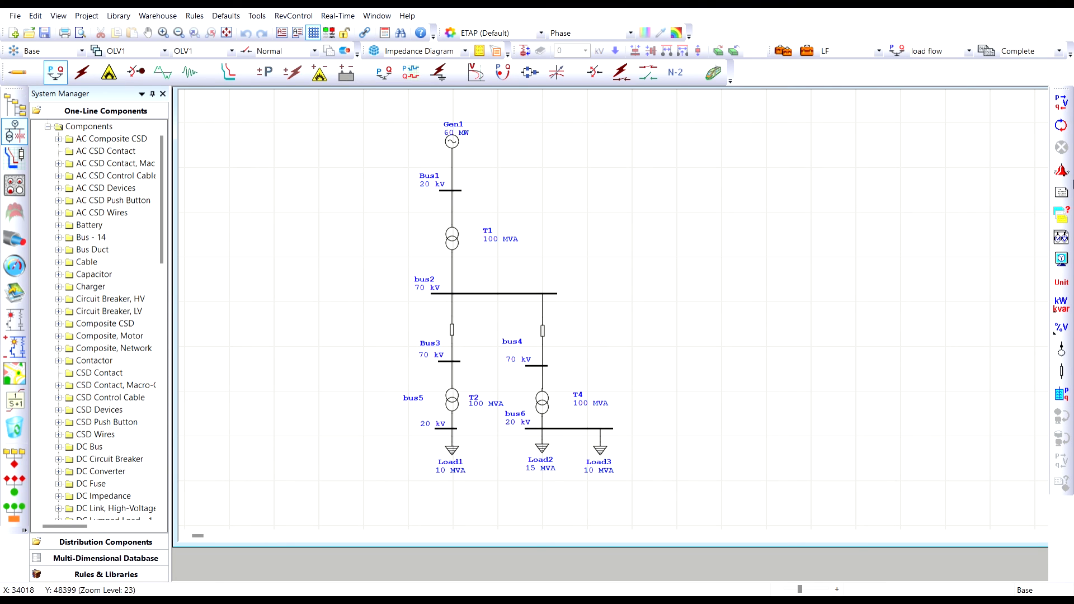
Step: Run a load flow analysis on the completed network and switch between edit and load flow modes
left_click(1062, 103)
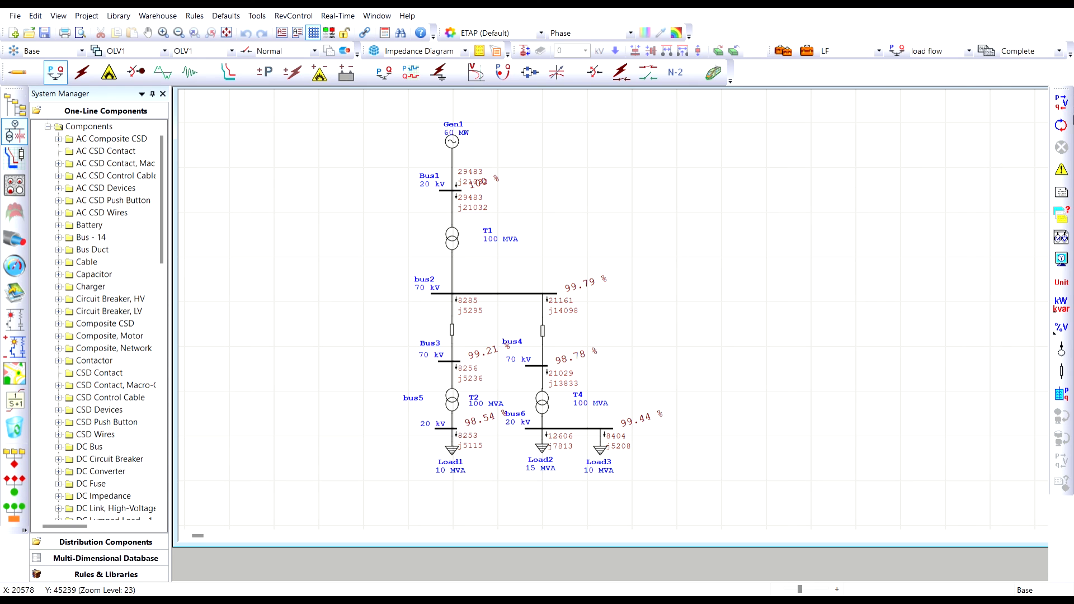
left_click(24, 75)
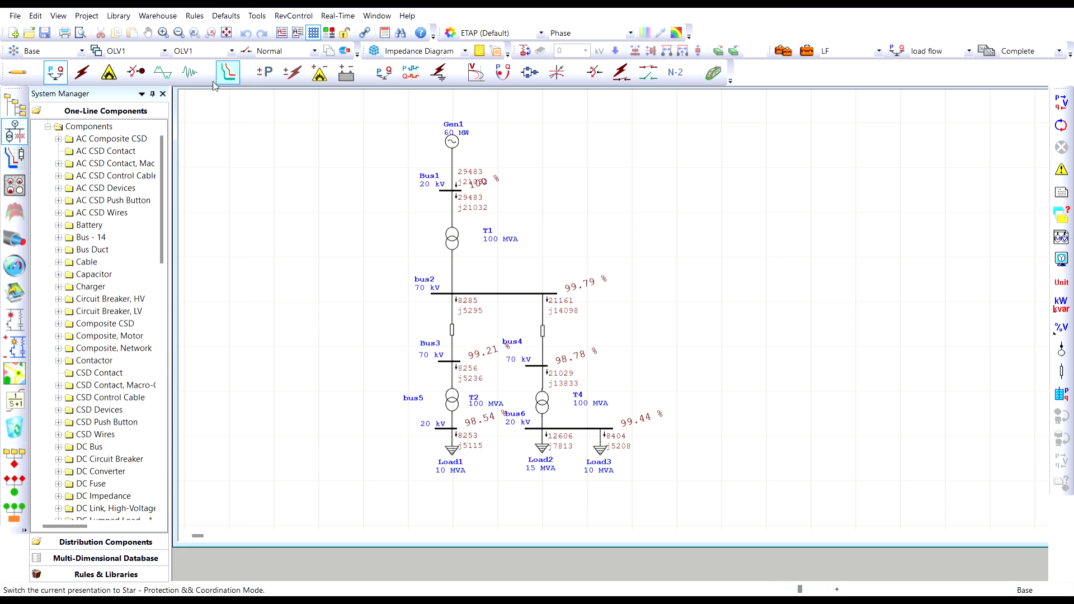
left_click(23, 76)
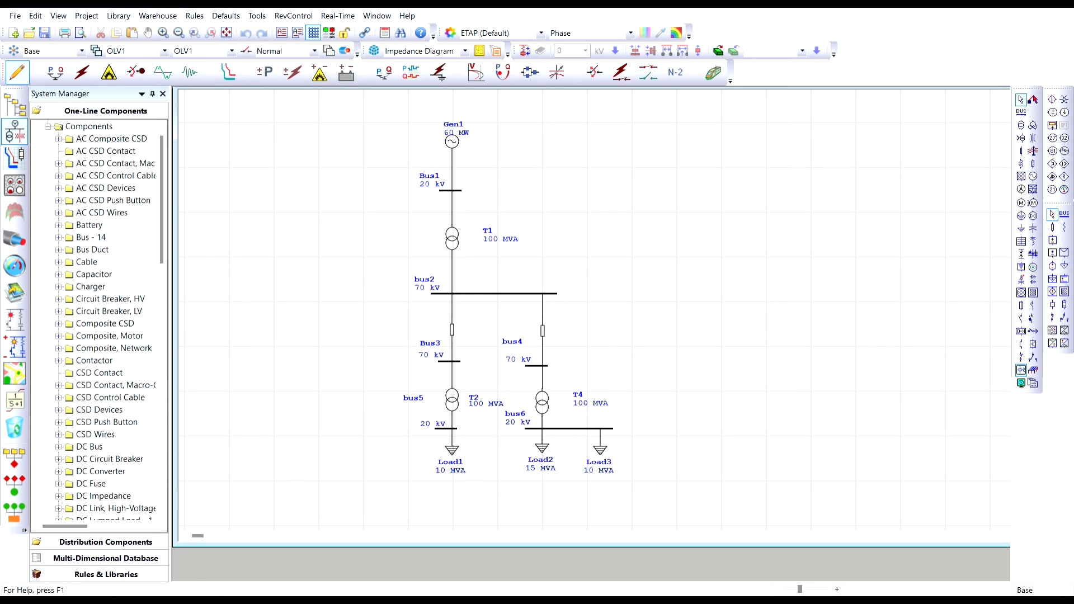
left_click(55, 73)
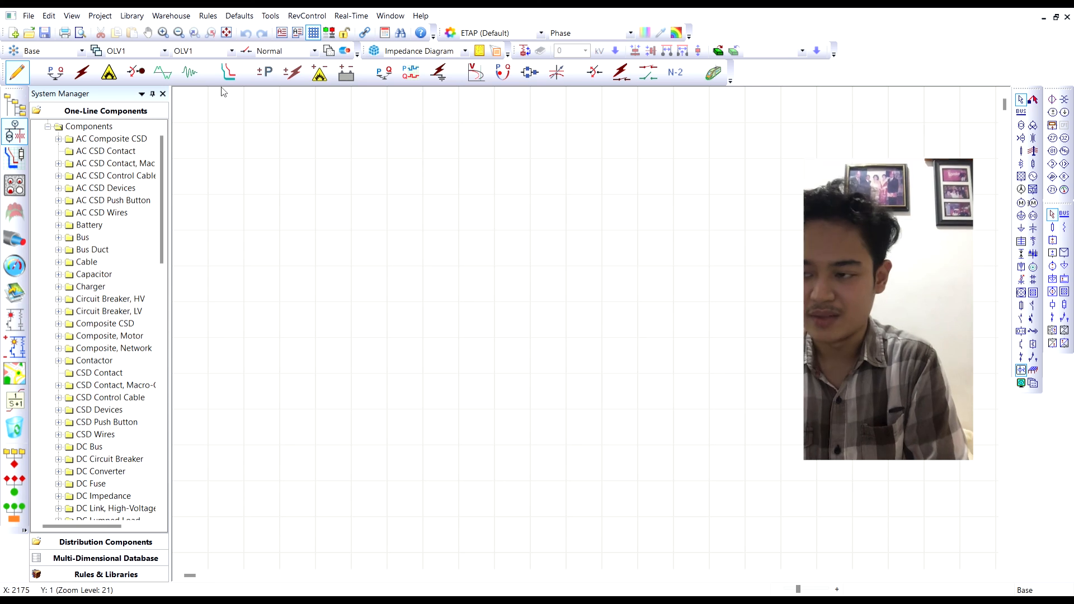
Step: Place a generator near the top of the empty one-line diagram and an AC bus beneath it
left_click(1033, 177)
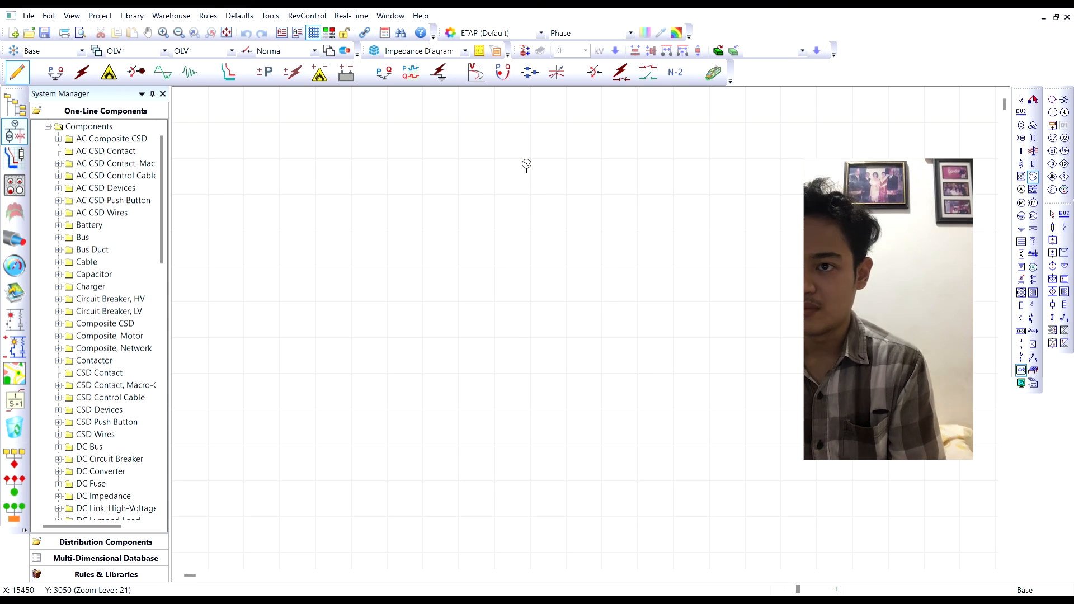
left_click(518, 148)
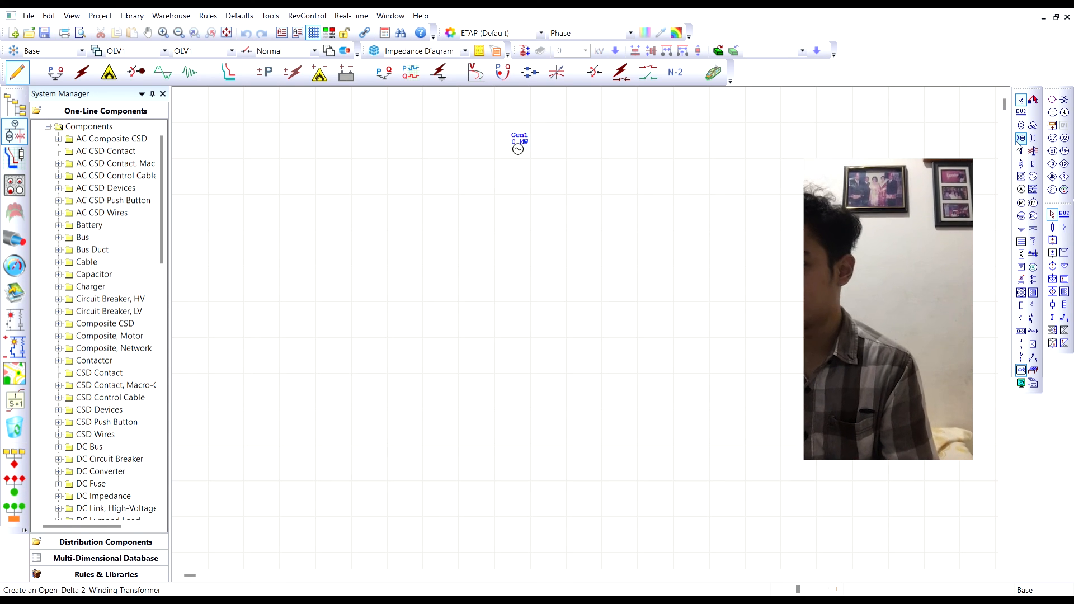
left_click(1020, 112)
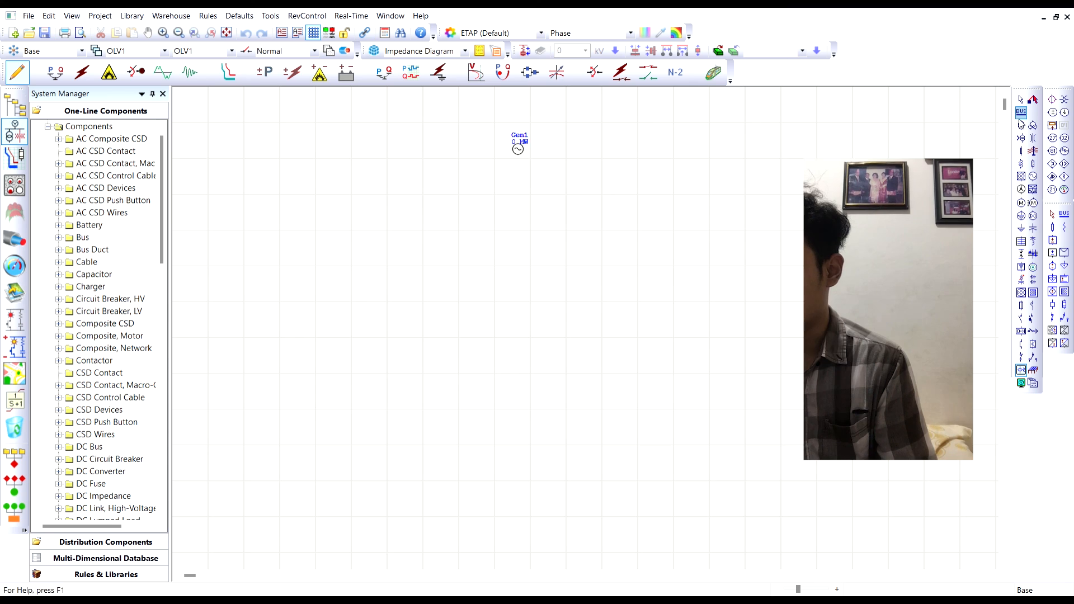
left_click(519, 204)
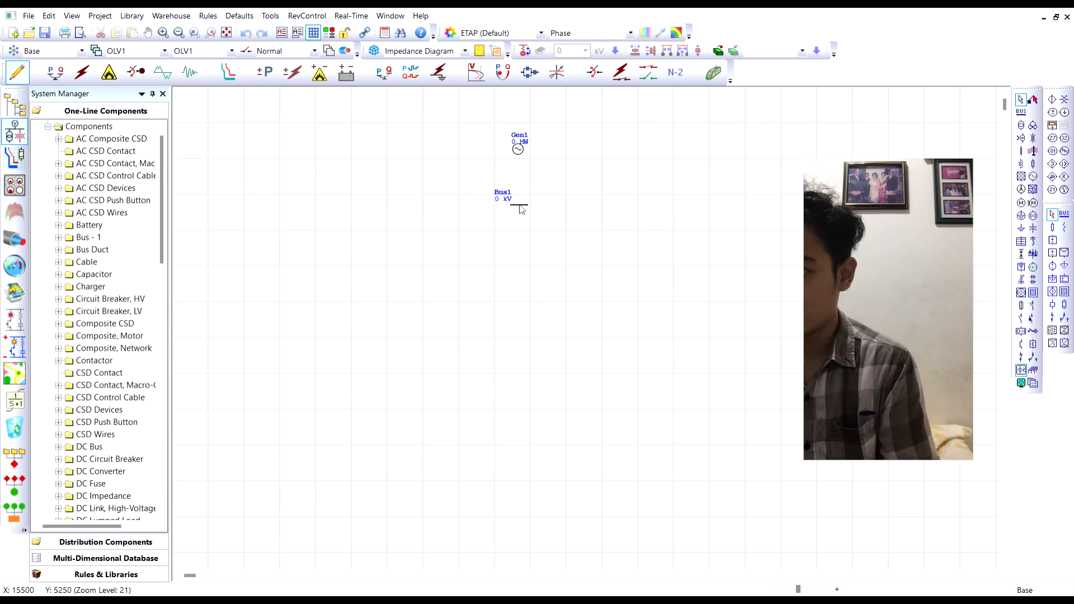
Step: Place a two-winding transformer below Bus1 and a second AC bus beneath the transformer
left_click(1020, 125)
left_click(520, 256)
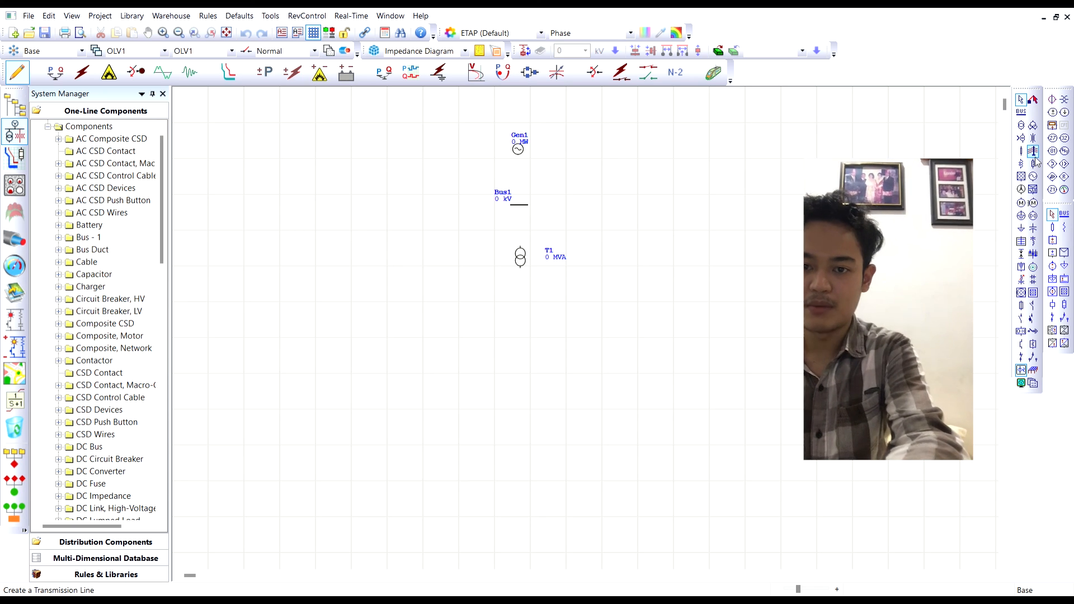
left_click(1020, 112)
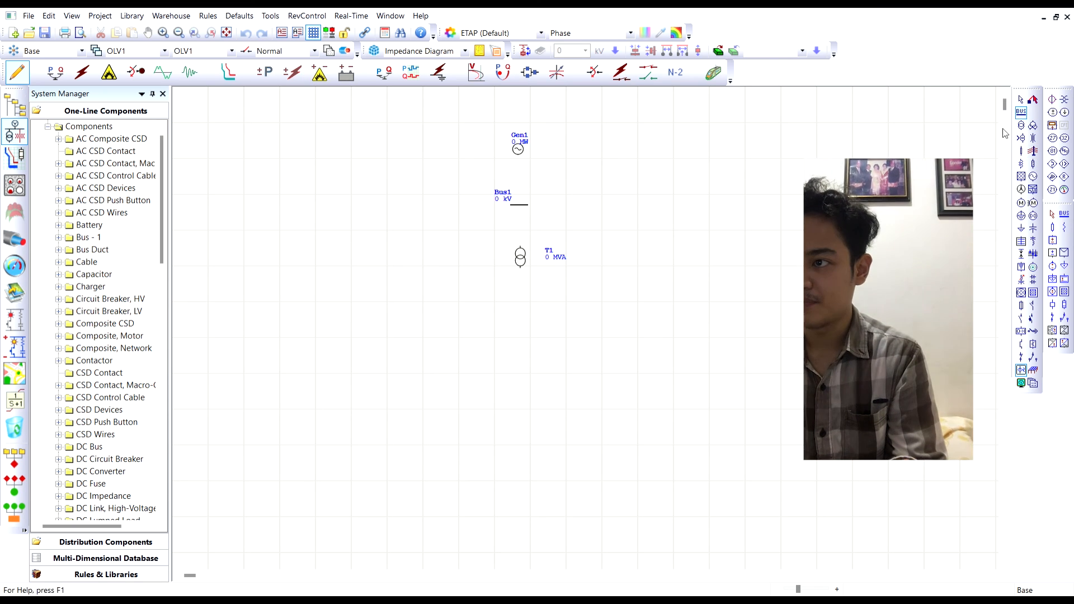
left_click(510, 308)
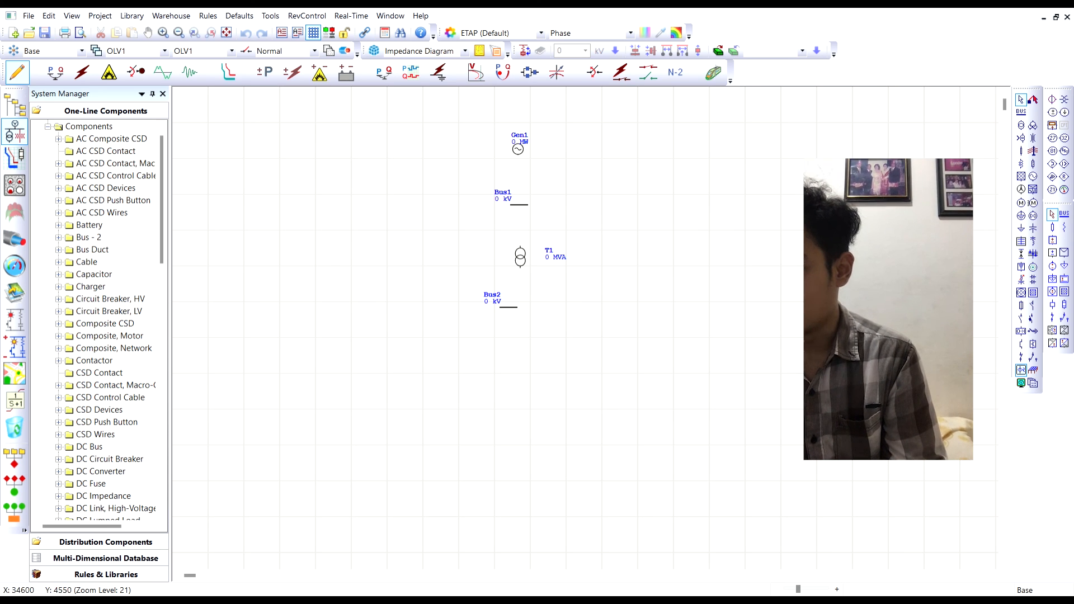
Step: Place a transmission line below and to the left of Bus2
left_click(1033, 152)
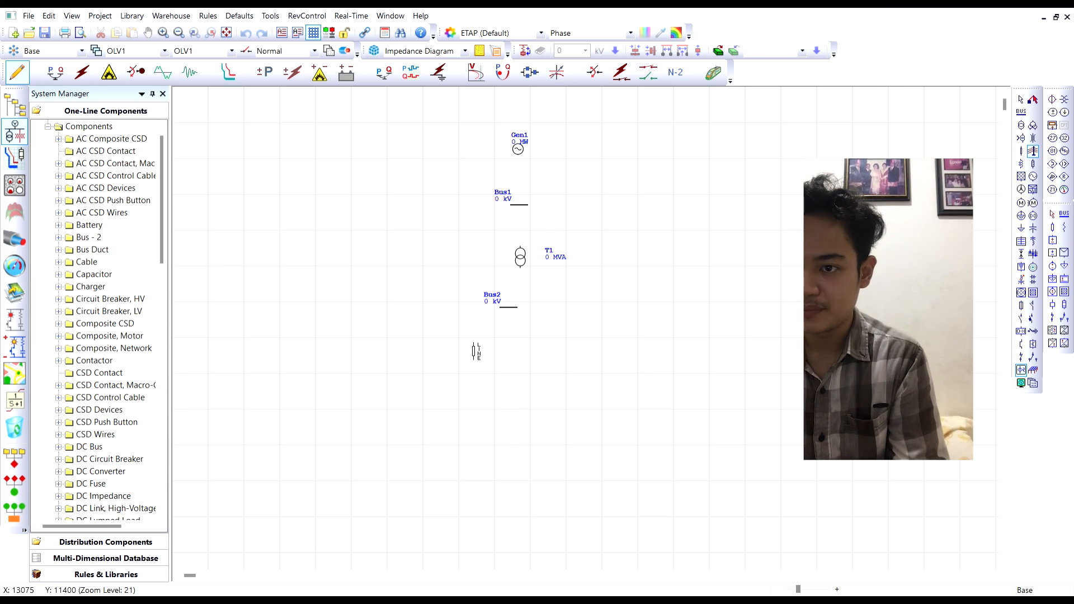
left_click(463, 349)
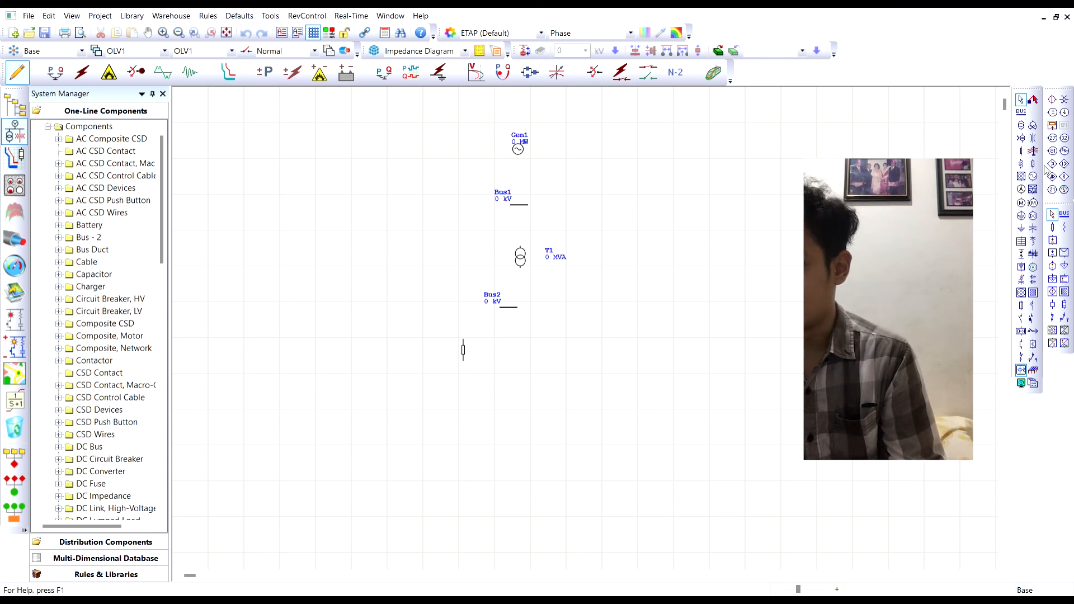
Step: Place a second transmission line directly below the existing one on the one-line diagram
left_click(1021, 150)
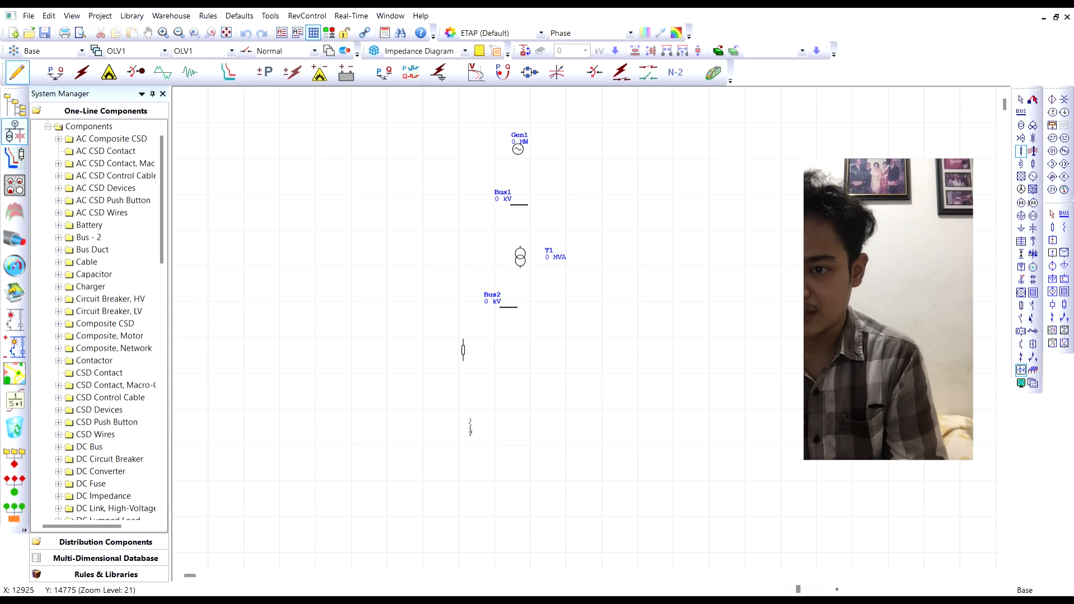
left_click(1033, 151)
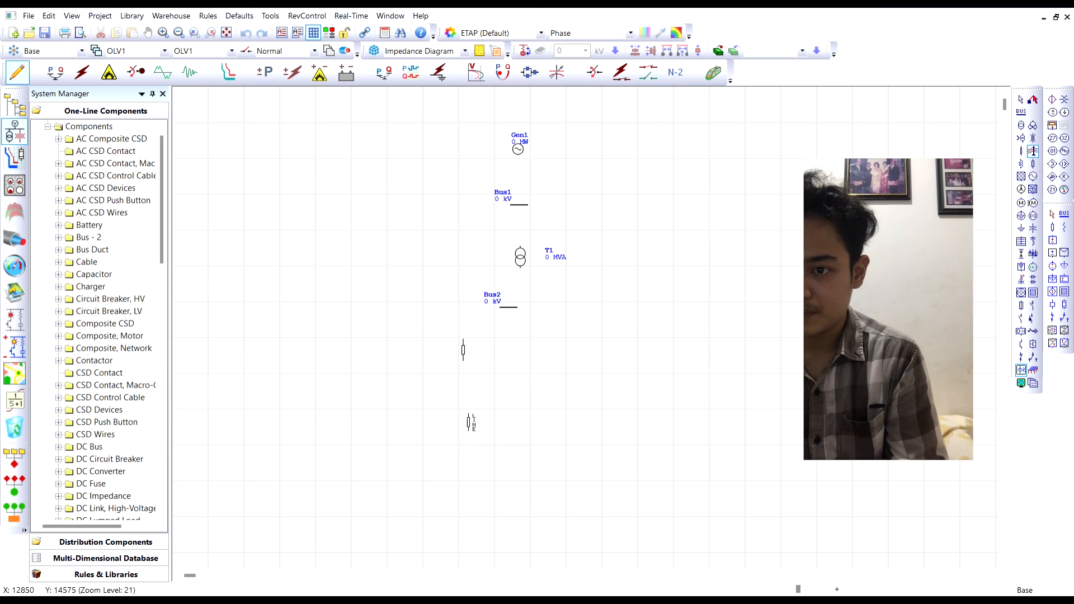
left_click(466, 424)
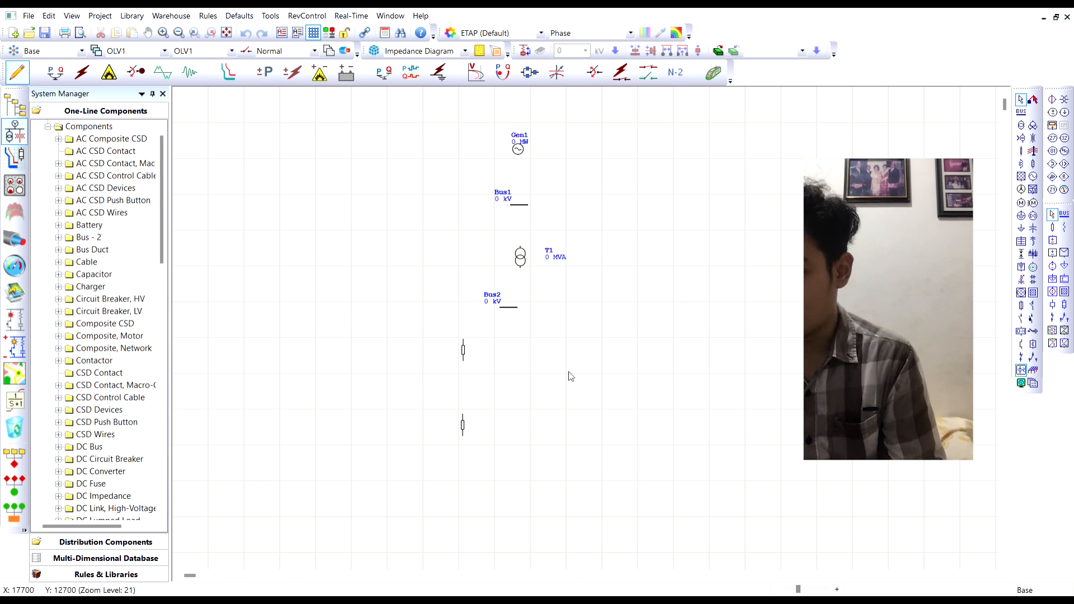
Step: Place an AC bus to the left of the two transmission lines and a static load to the left of that bus
left_click(1023, 113)
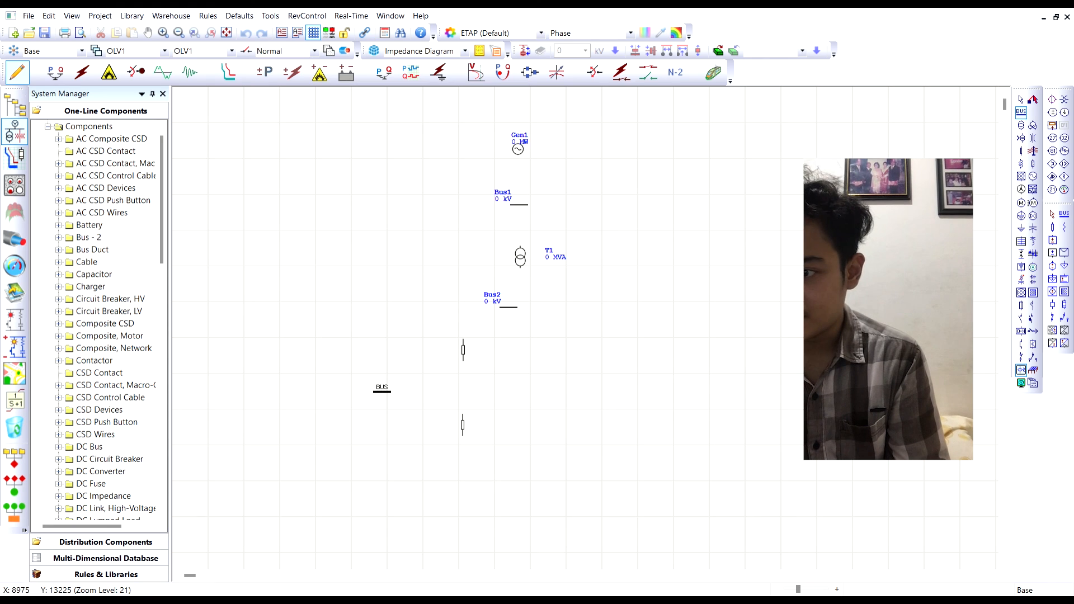
left_click(367, 371)
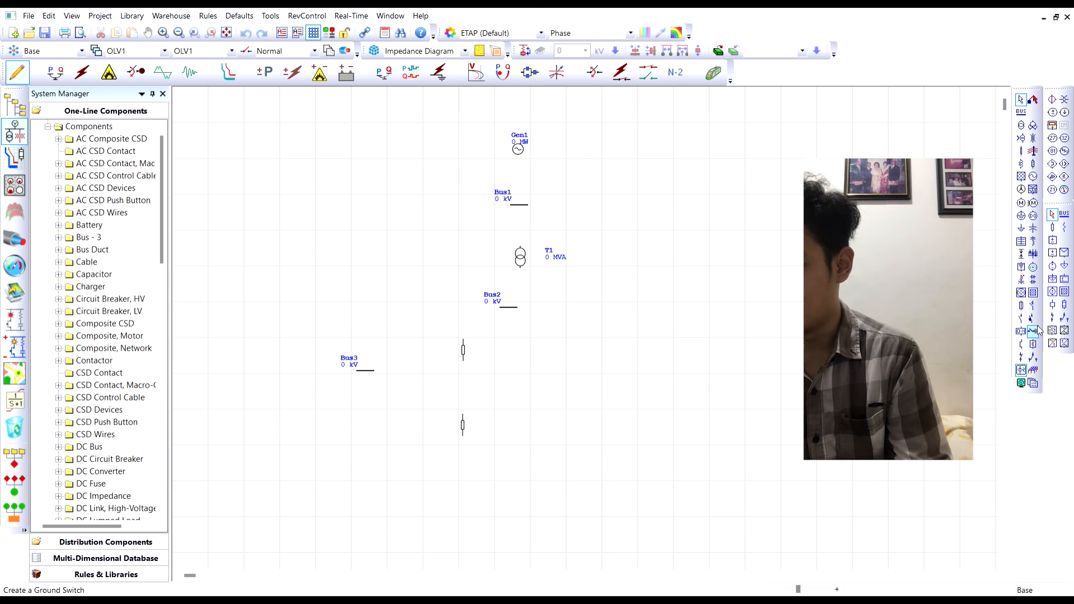
left_click(1021, 228)
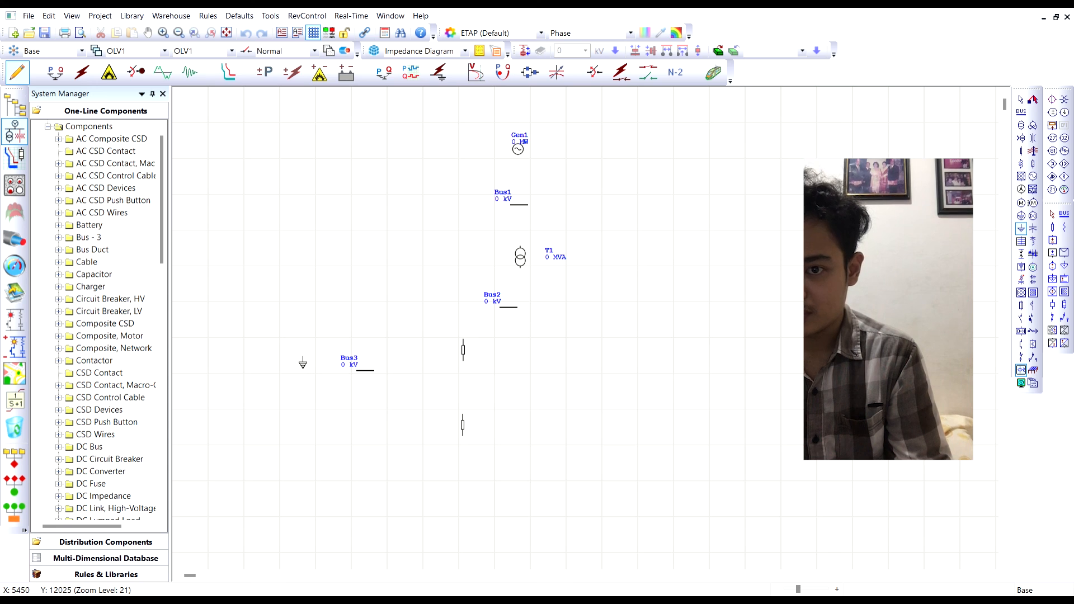
left_click(304, 362)
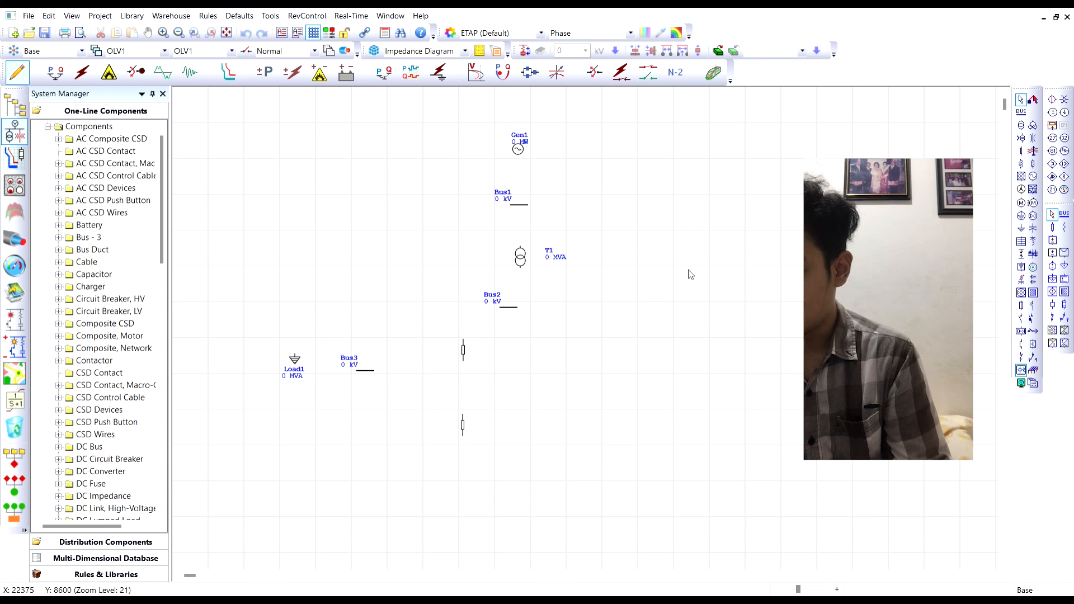
Step: Place a two-winding transformer below Bus3 and an AC bus beneath the transformer
left_click(1020, 126)
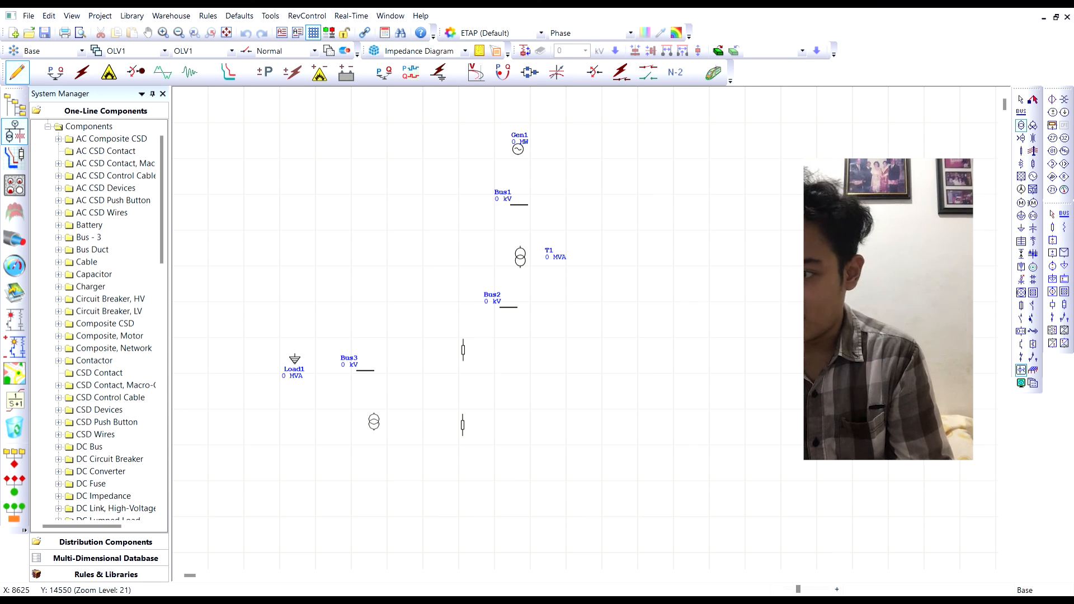
left_click(335, 419)
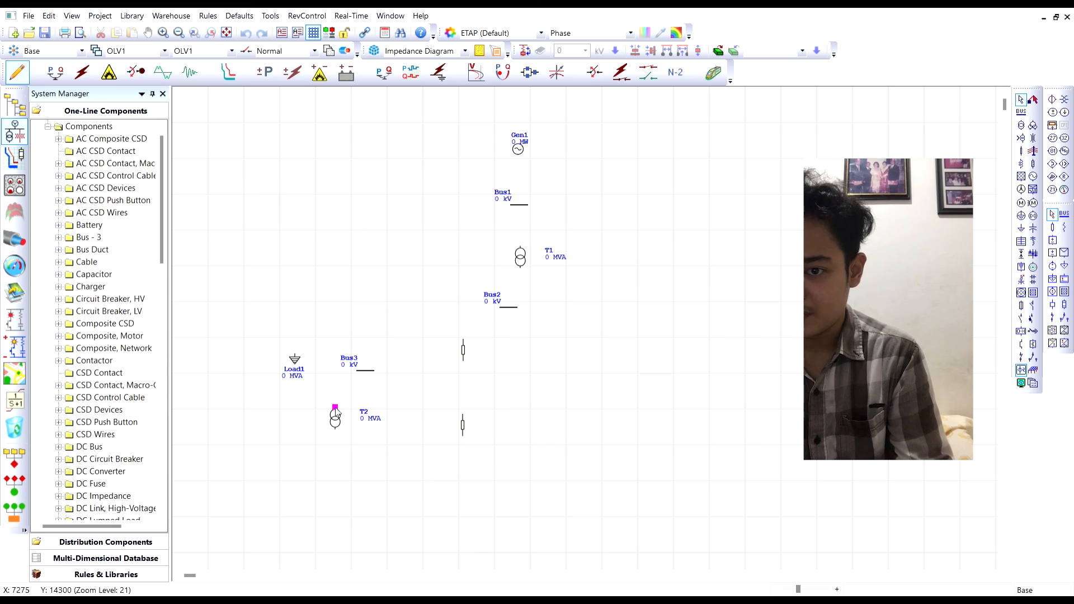
left_click(1021, 113)
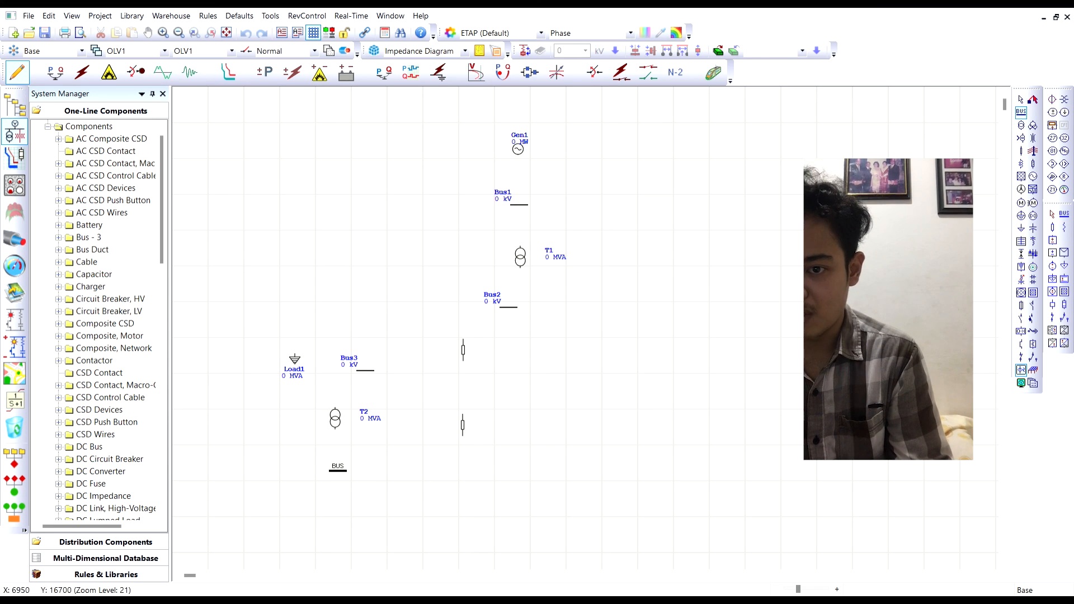
left_click(334, 467)
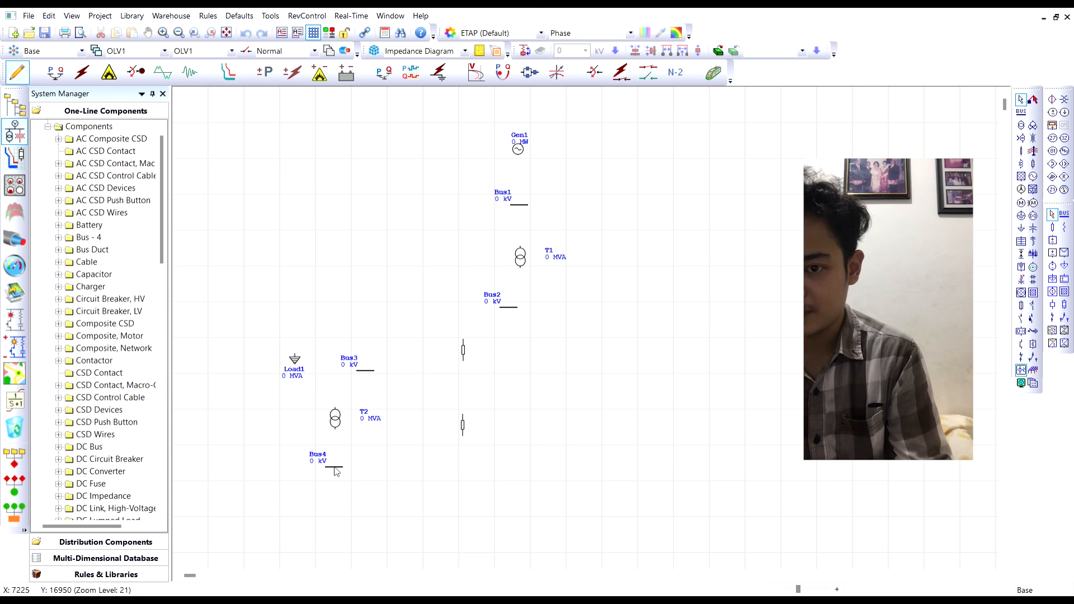
Step: Place a static load below and to the left of Bus4 and a generator below and to its right
left_click(1020, 227)
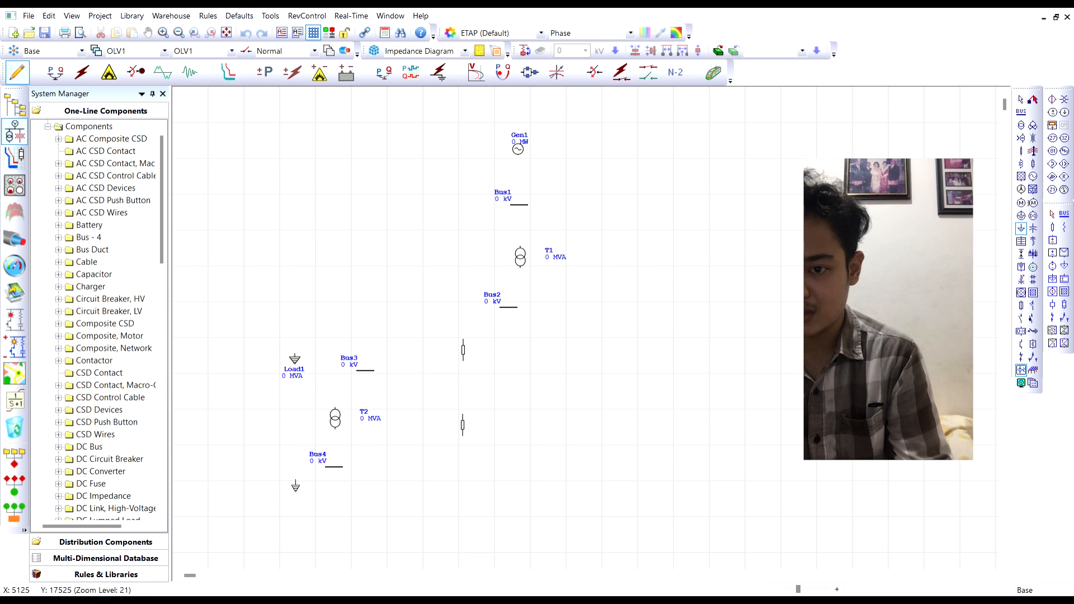
left_click(297, 490)
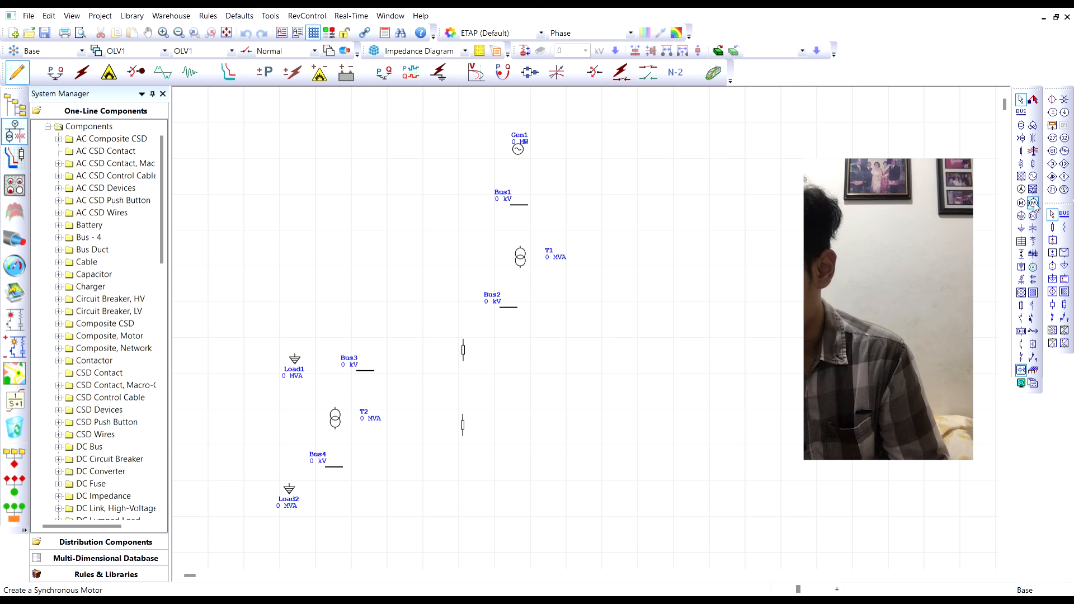
left_click(1033, 176)
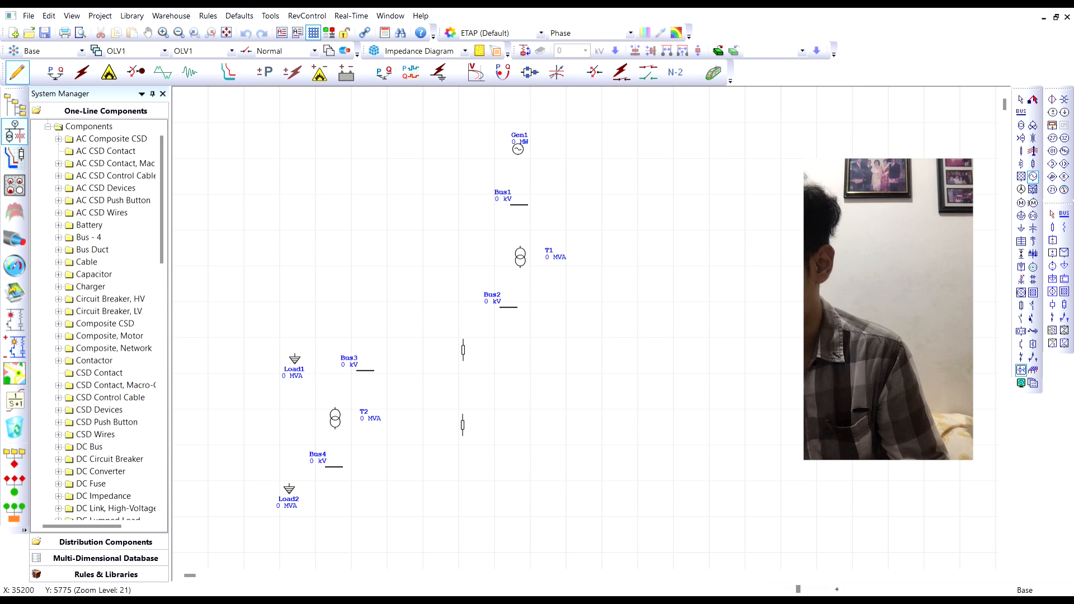
left_click(366, 518)
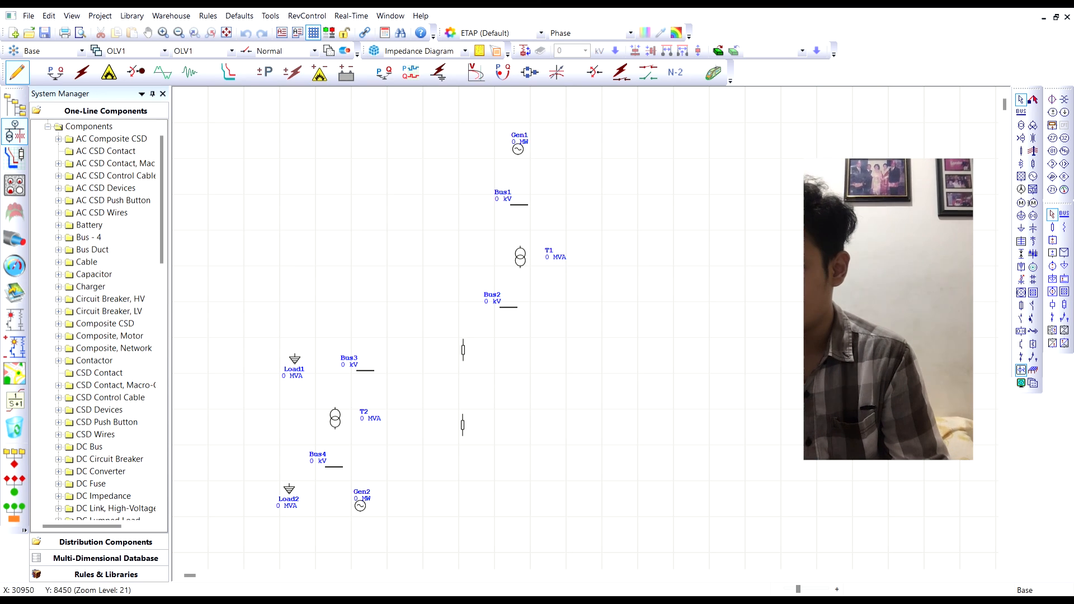
Step: Place a transmission line below and to the right of Bus2 and an AC bus beneath that line
left_click(1033, 152)
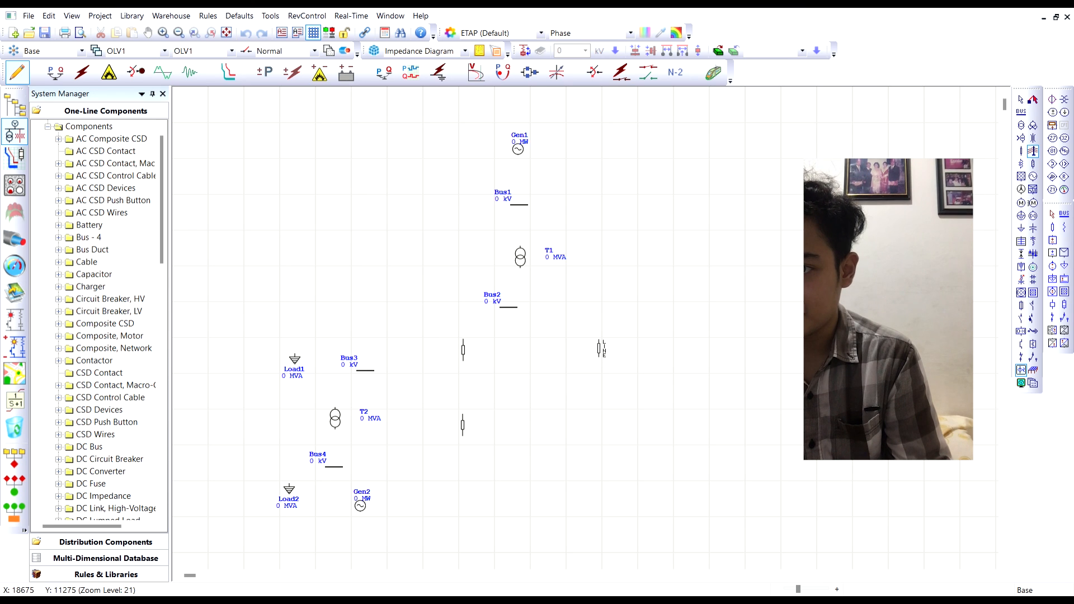
left_click(590, 350)
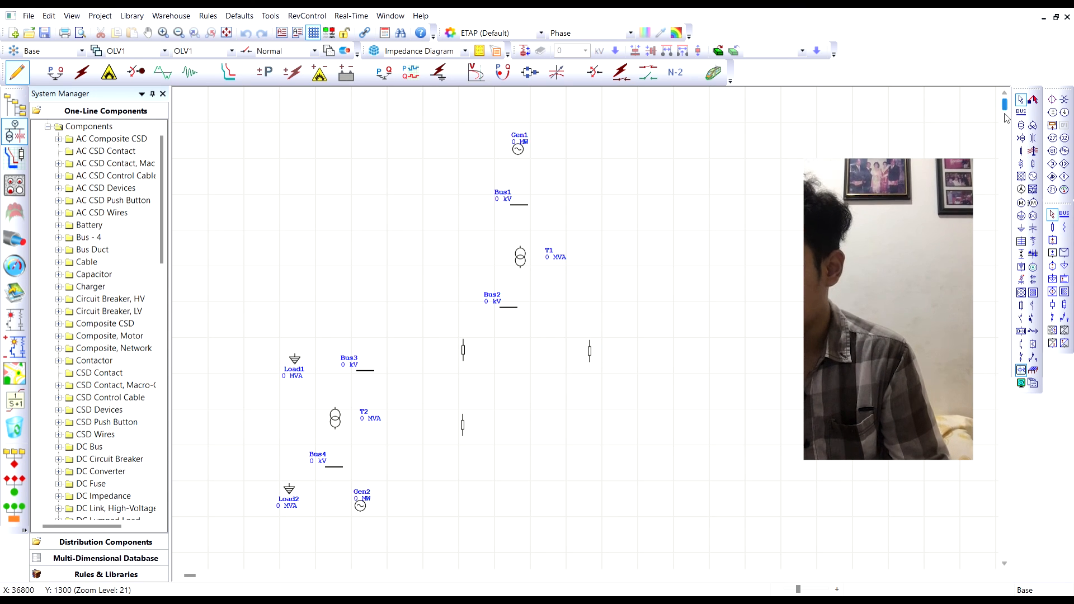
left_click(1021, 112)
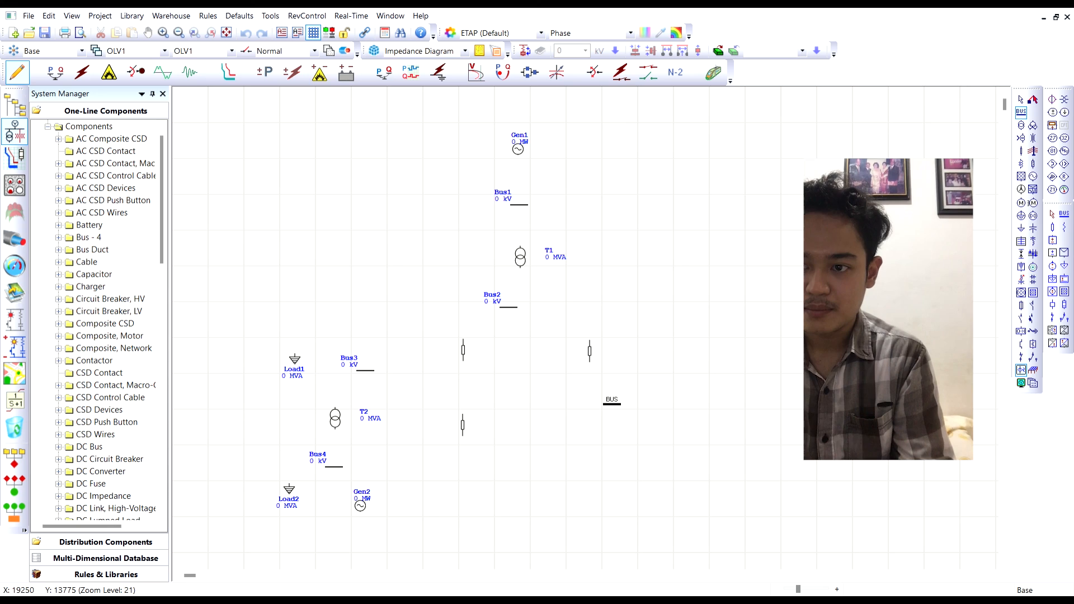
left_click(591, 391)
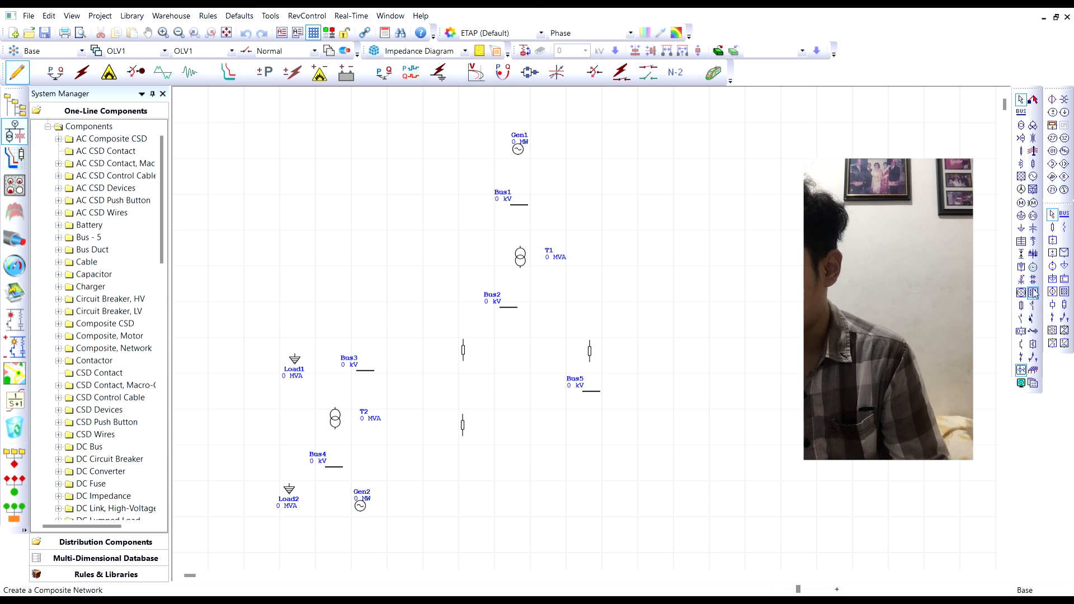
Step: Place a static load to the upper right of Bus5 and a transmission line to its lower right
left_click(1021, 228)
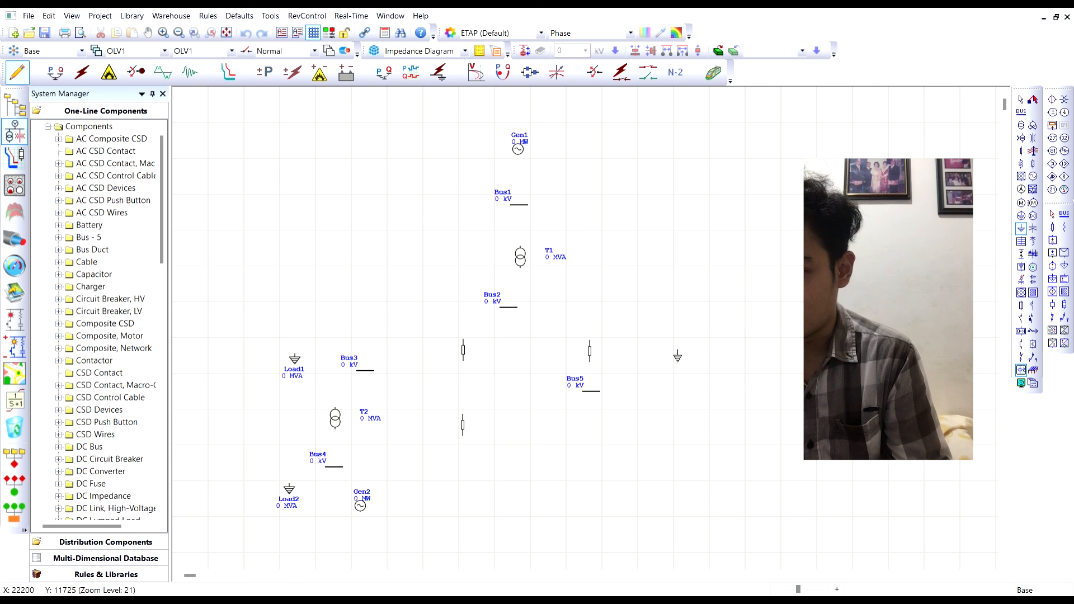
left_click(691, 356)
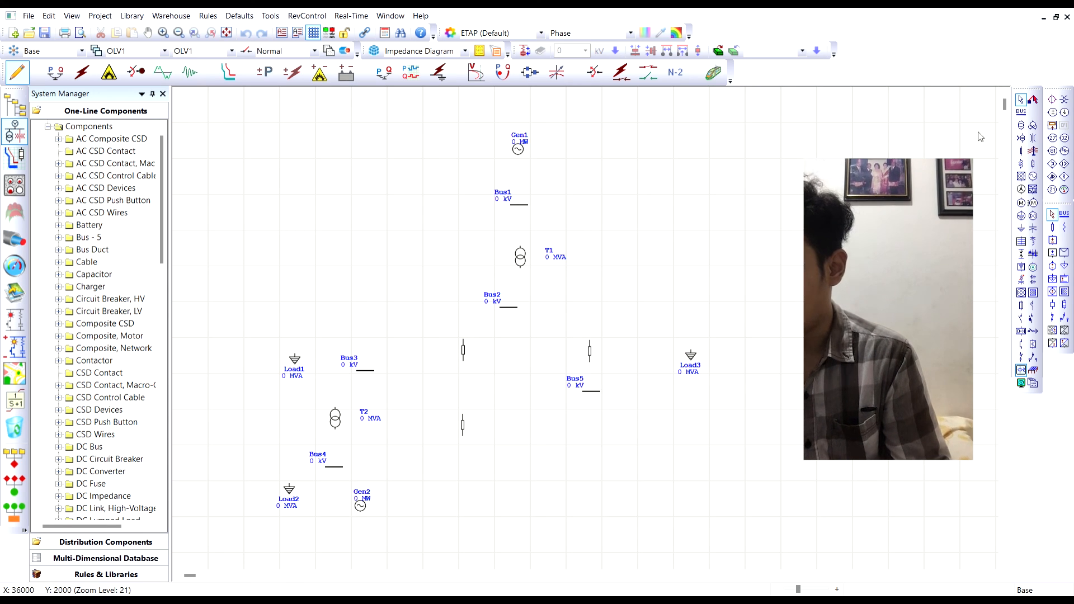
left_click(1033, 151)
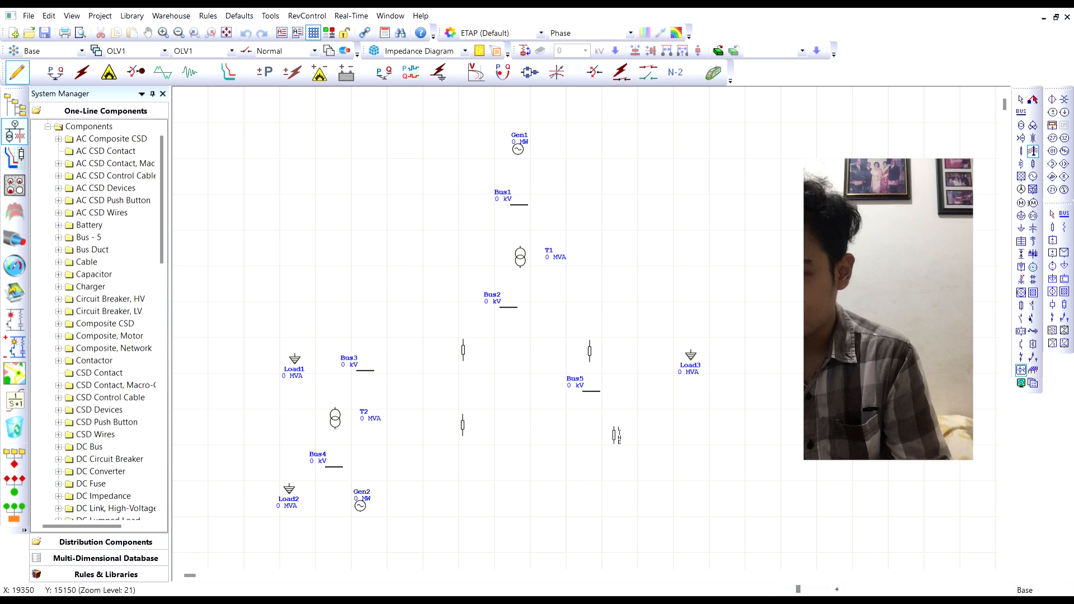
left_click(642, 426)
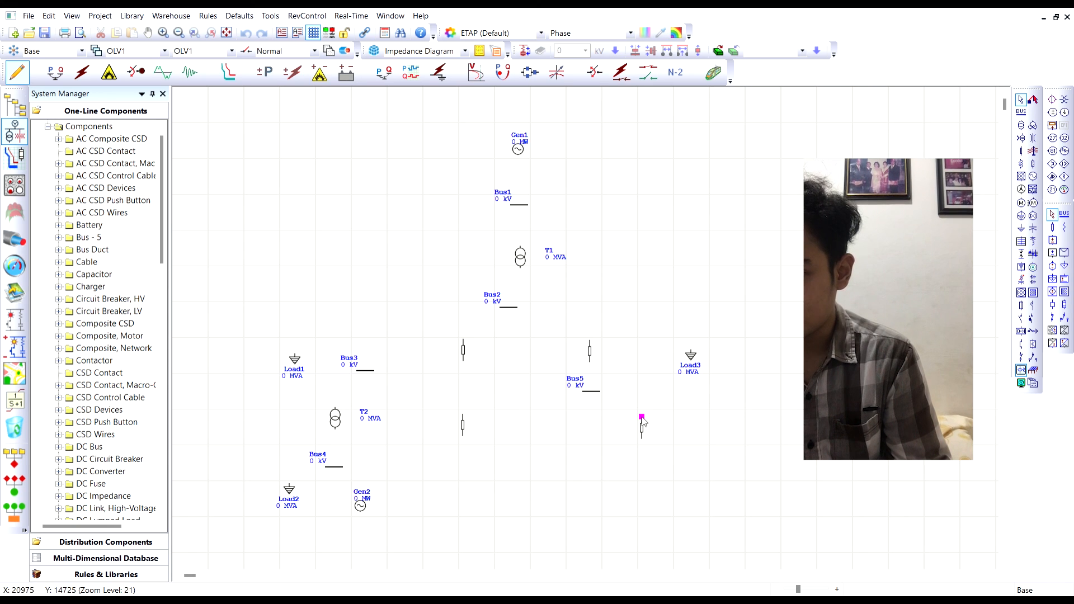
Step: Place an AC bus to the lower left of the new transmission line and a static load below and left of that bus
left_click(1021, 112)
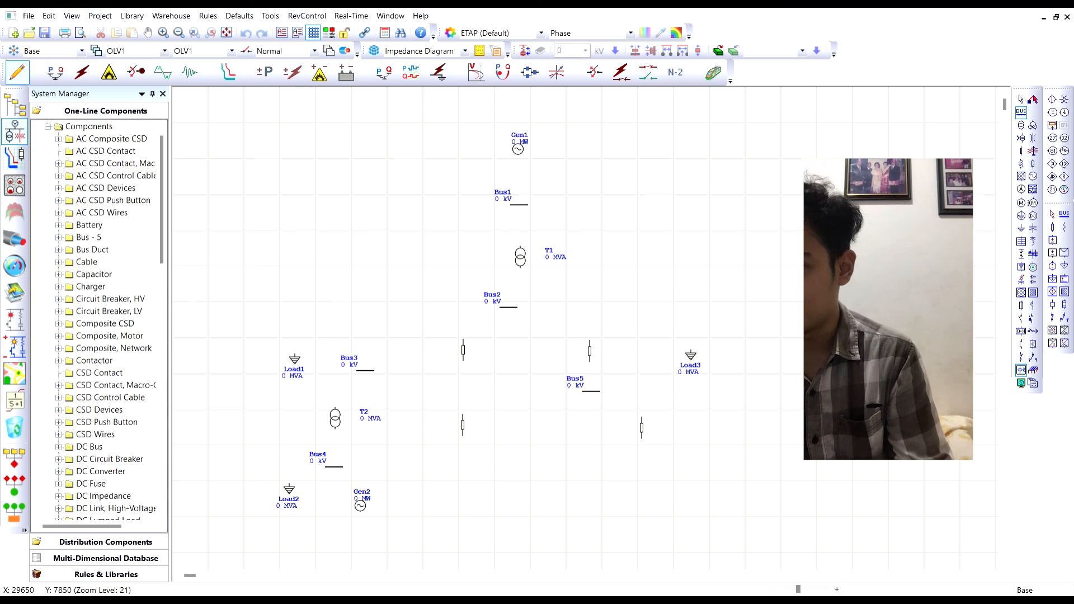
left_click(605, 463)
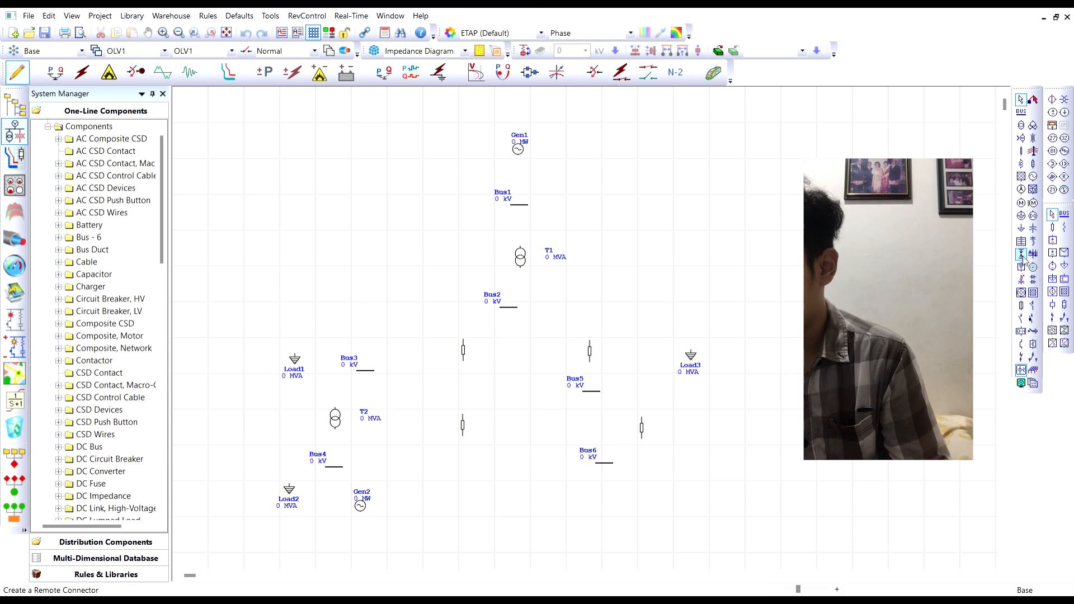
left_click(1021, 230)
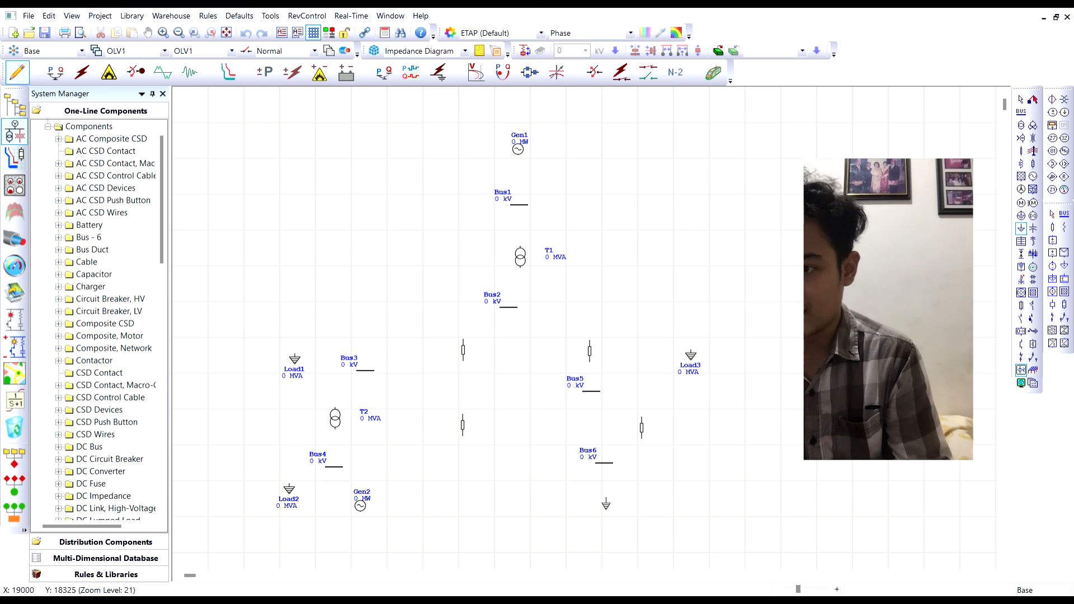
left_click(557, 491)
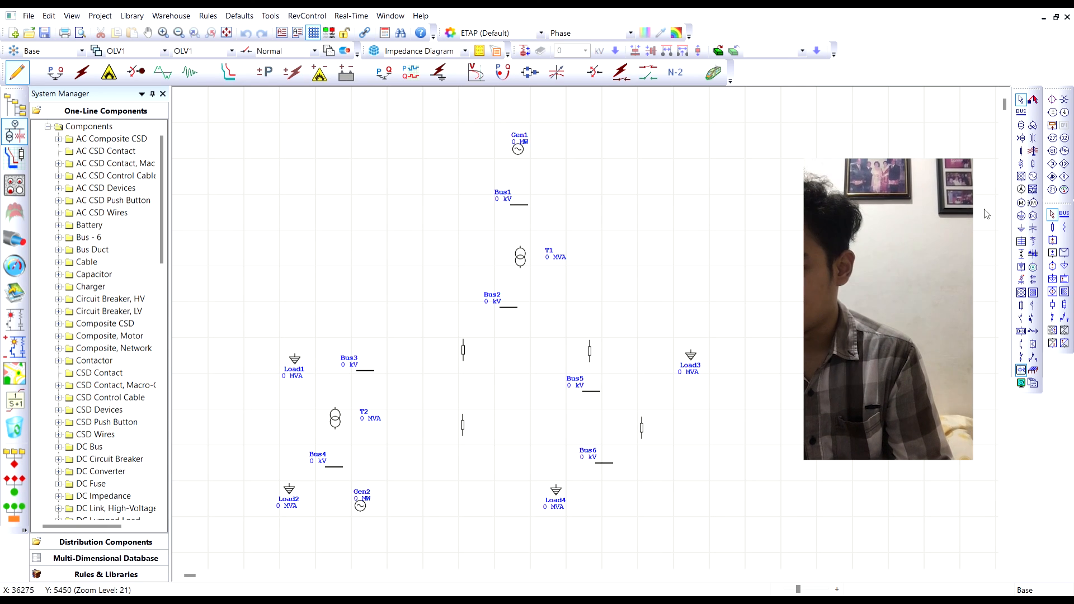
Step: Place a two-winding transformer below and to the right of Bus6 and a generator to the right of the transformer
left_click(1020, 126)
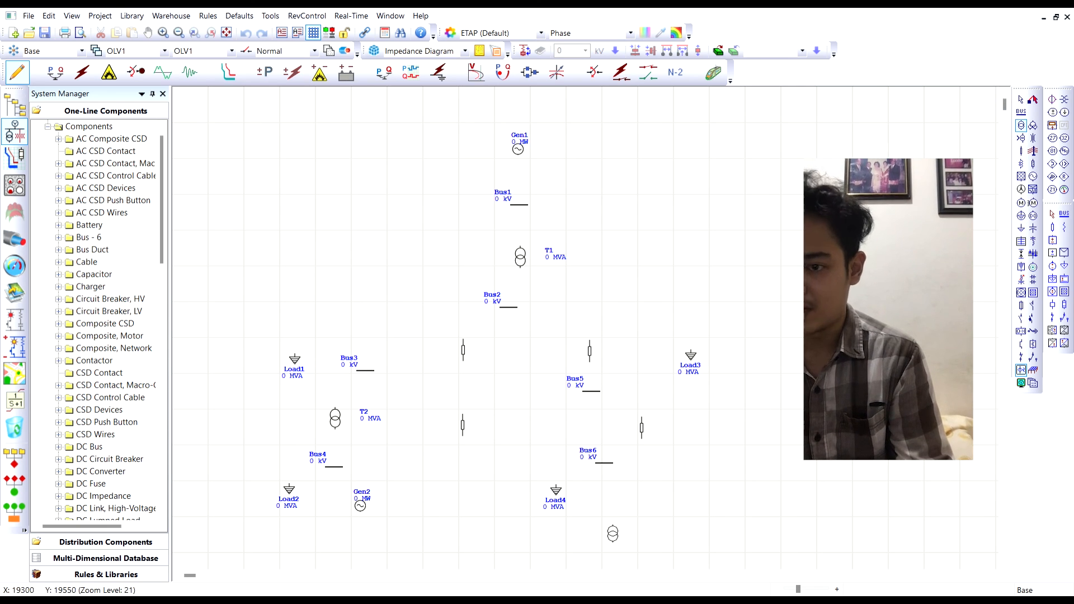
left_click(648, 501)
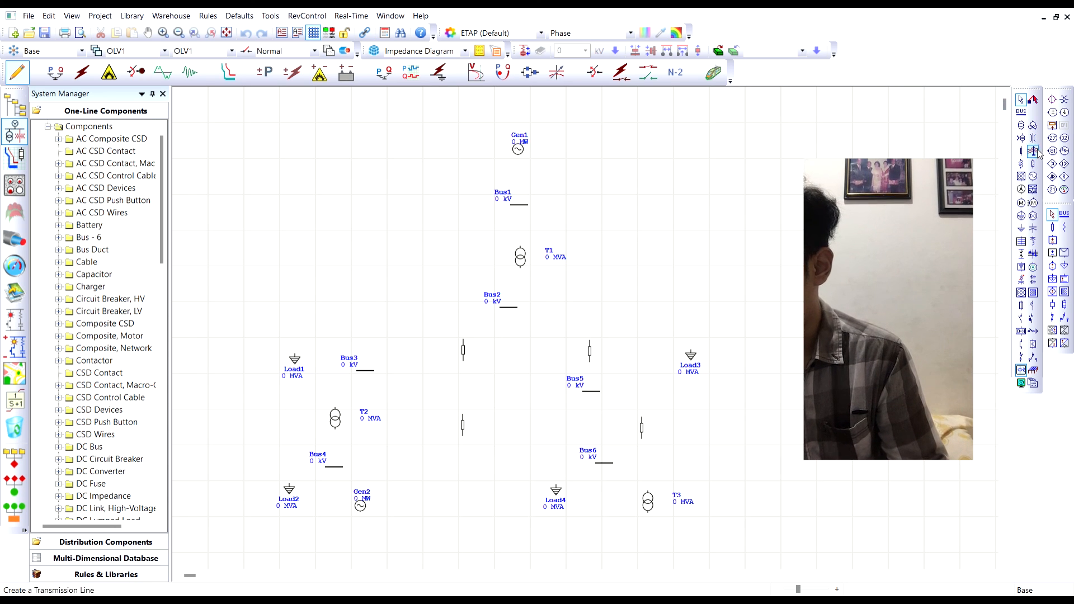
left_click(1033, 177)
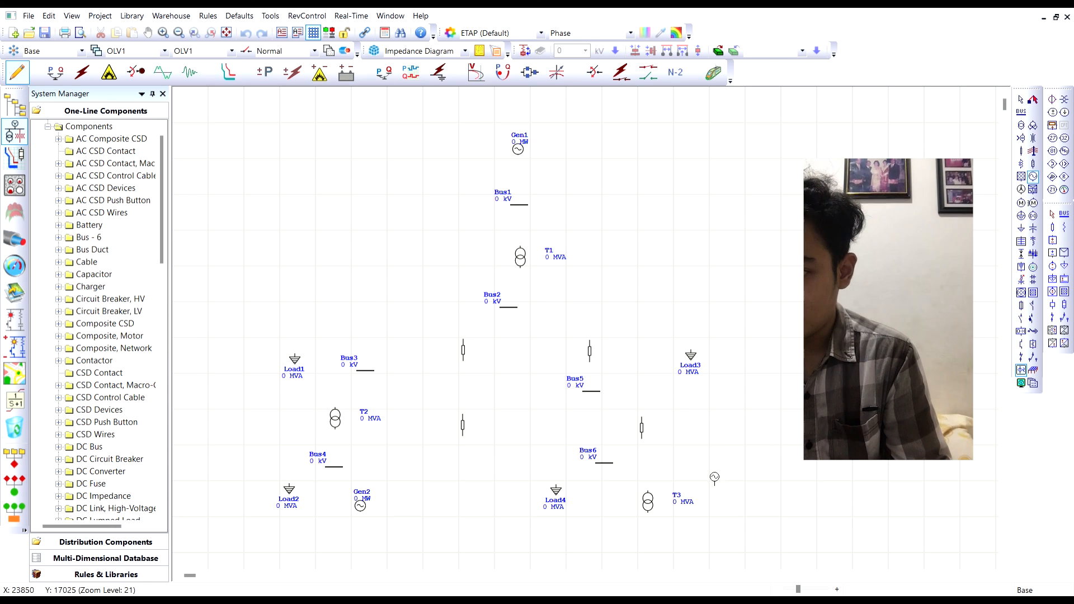
left_click(738, 485)
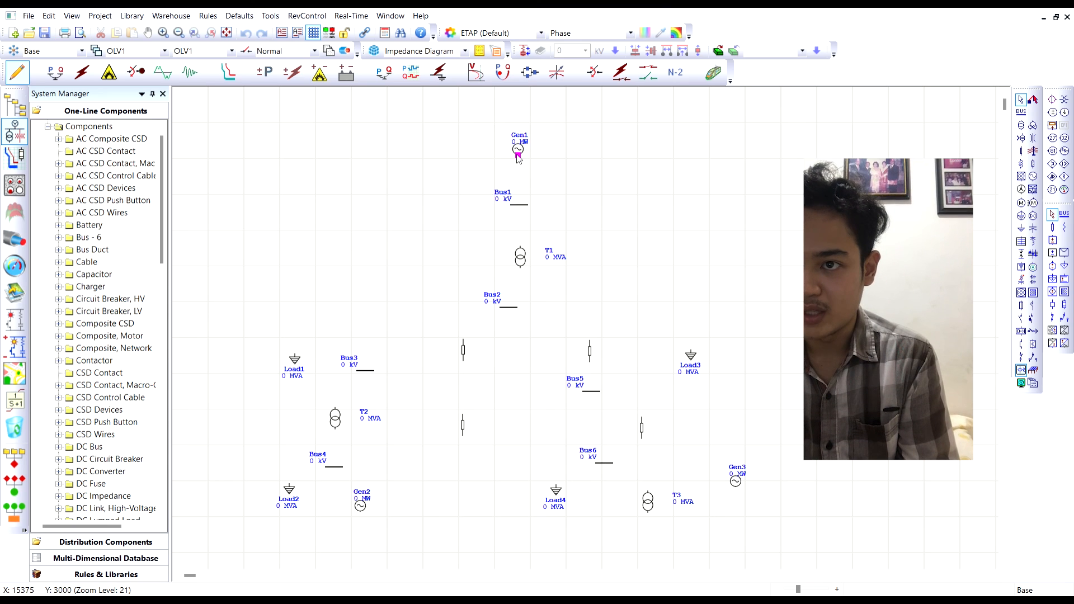
Step: Connect Gen1 and the upper side of transformer T1 to Bus1, and lengthen Bus2 to span the two upper transmission lines
left_click_drag(518, 156, 519, 205)
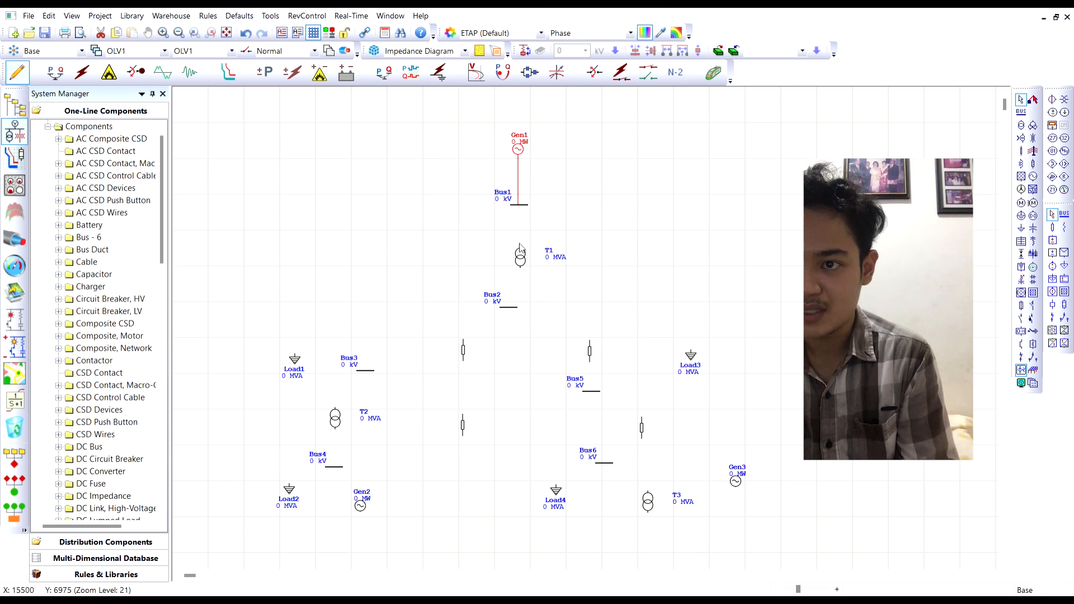
left_click_drag(519, 237, 519, 205)
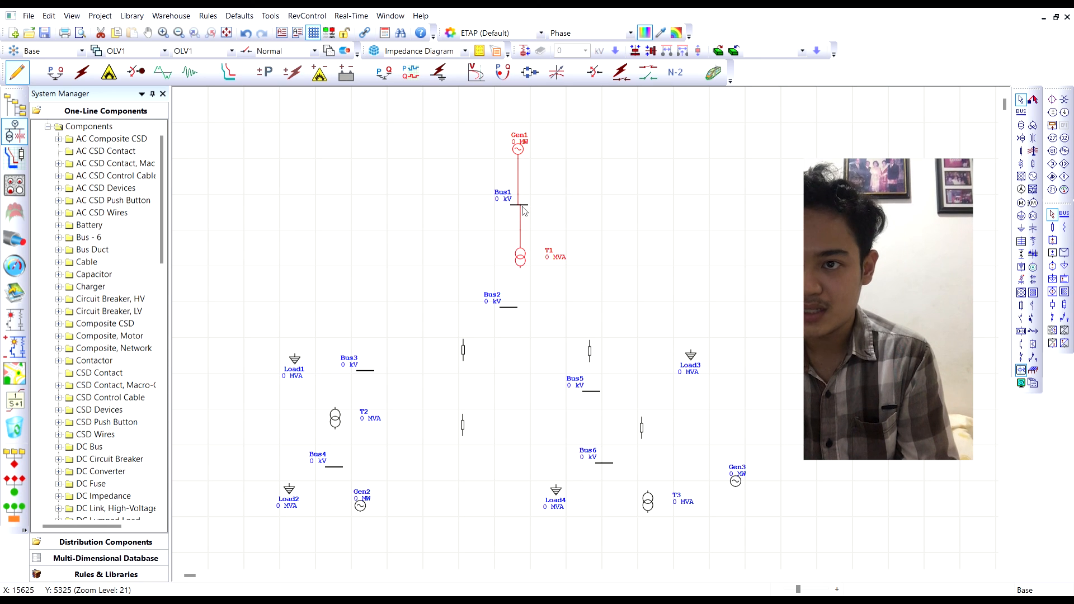
left_click(512, 307)
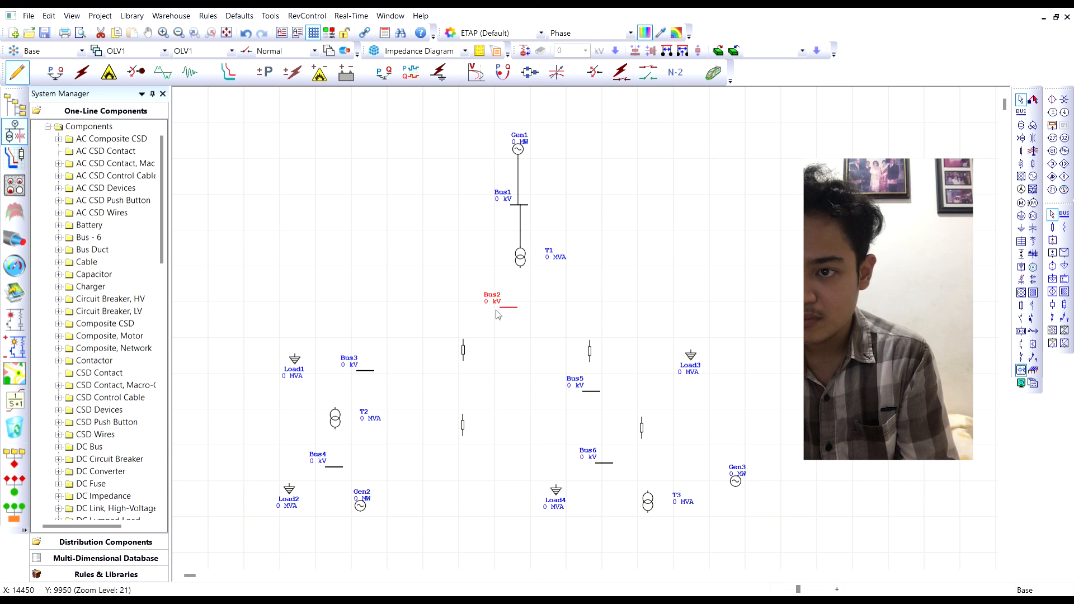
mouse_move(501, 307)
left_mouse_down()
mouse_move(381, 323)
mouse_move(472, 304)
left_mouse_up()
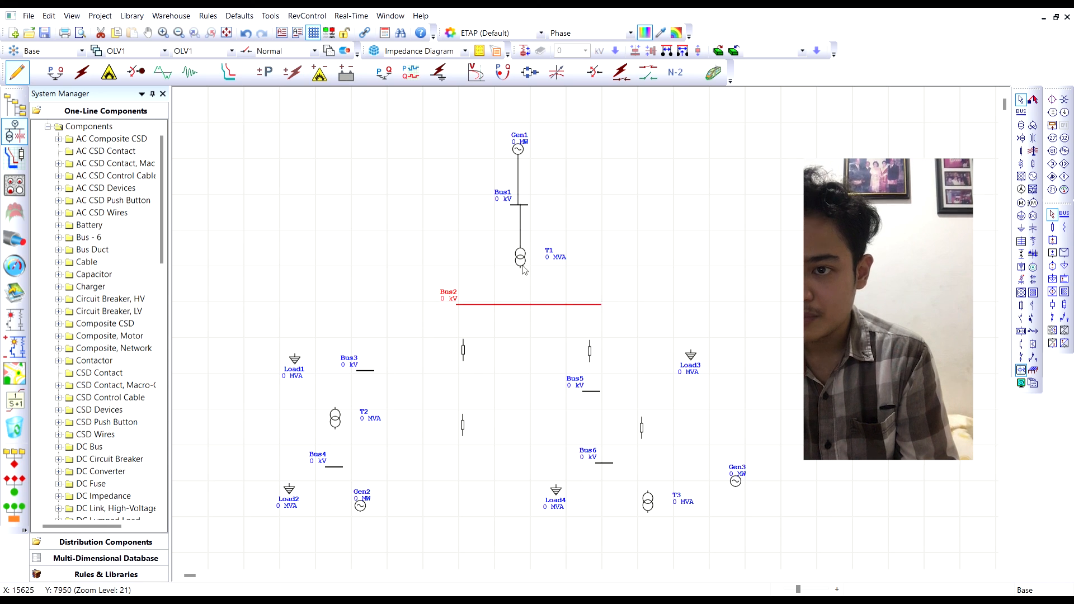
Step: Connect the lower side of transformer T1 and the upper ends of both upper transmission lines to Bus2
left_click_drag(520, 303, 522, 306)
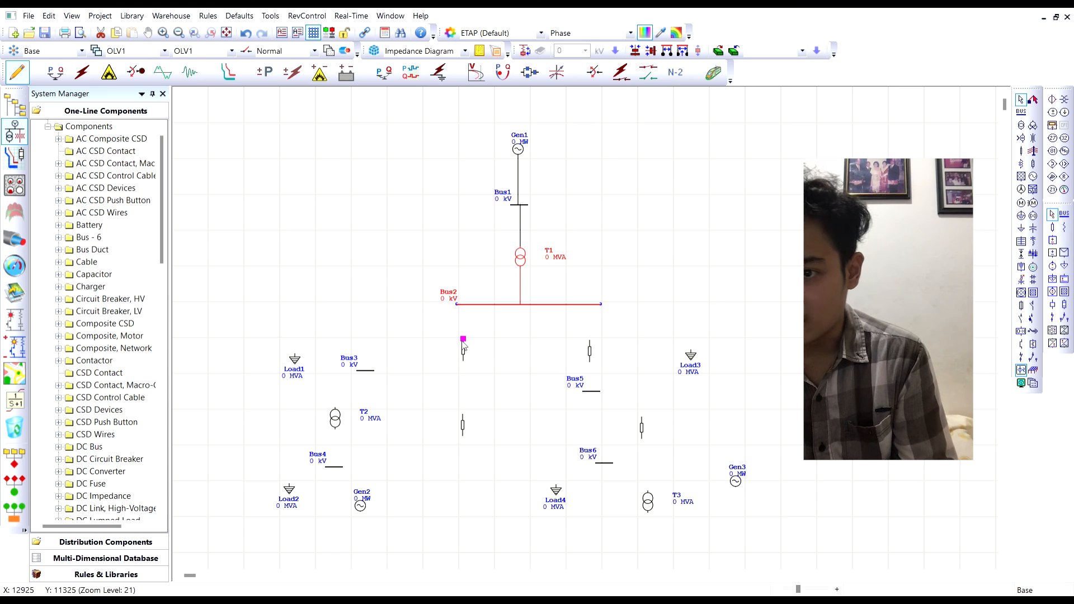
left_click_drag(464, 324, 466, 308)
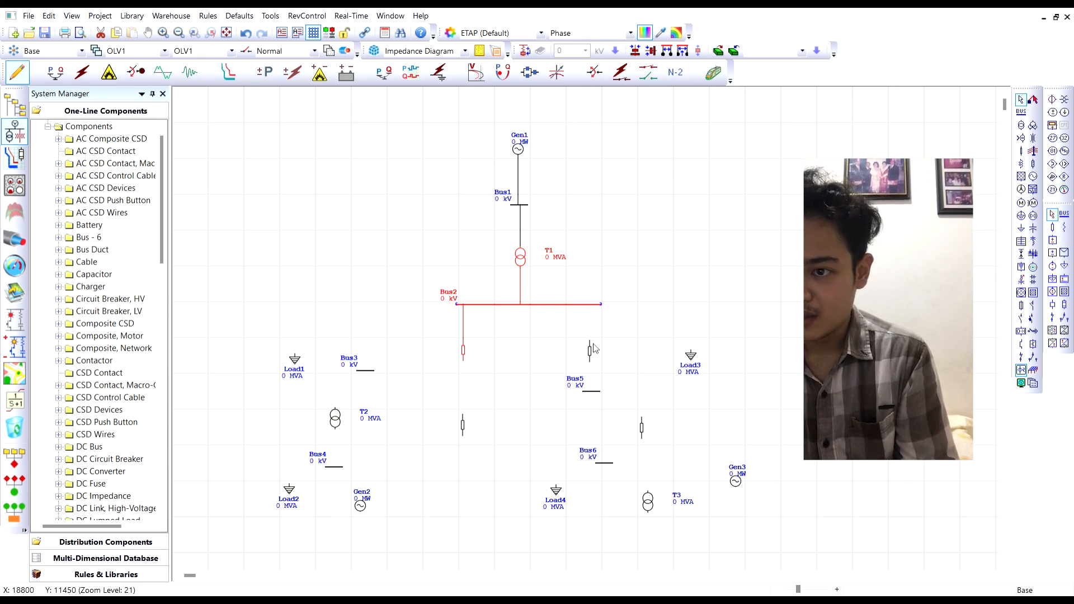
left_click_drag(591, 321, 589, 306)
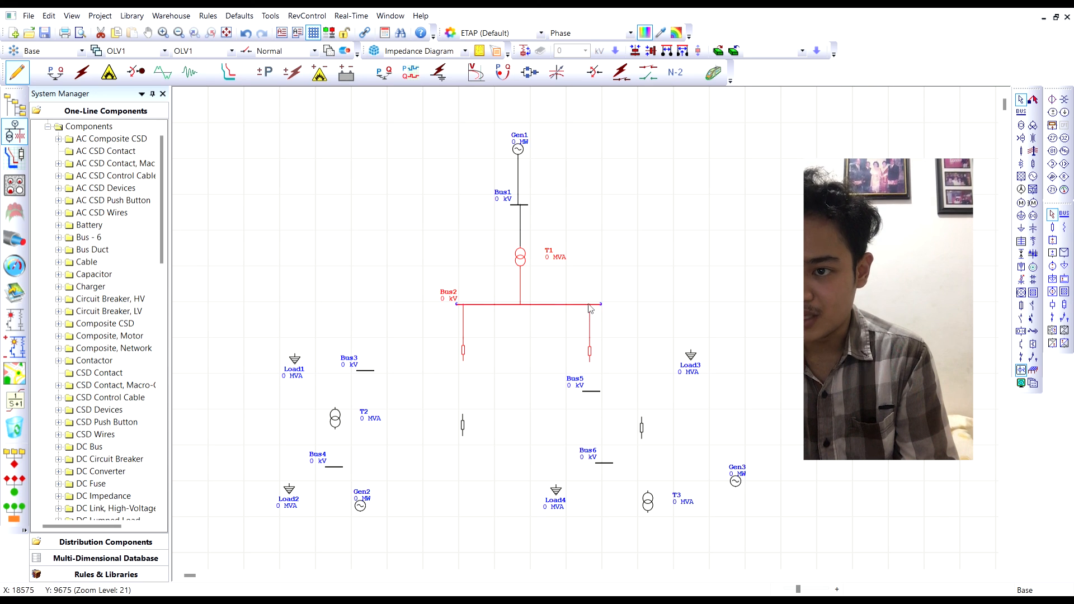
left_click(548, 335)
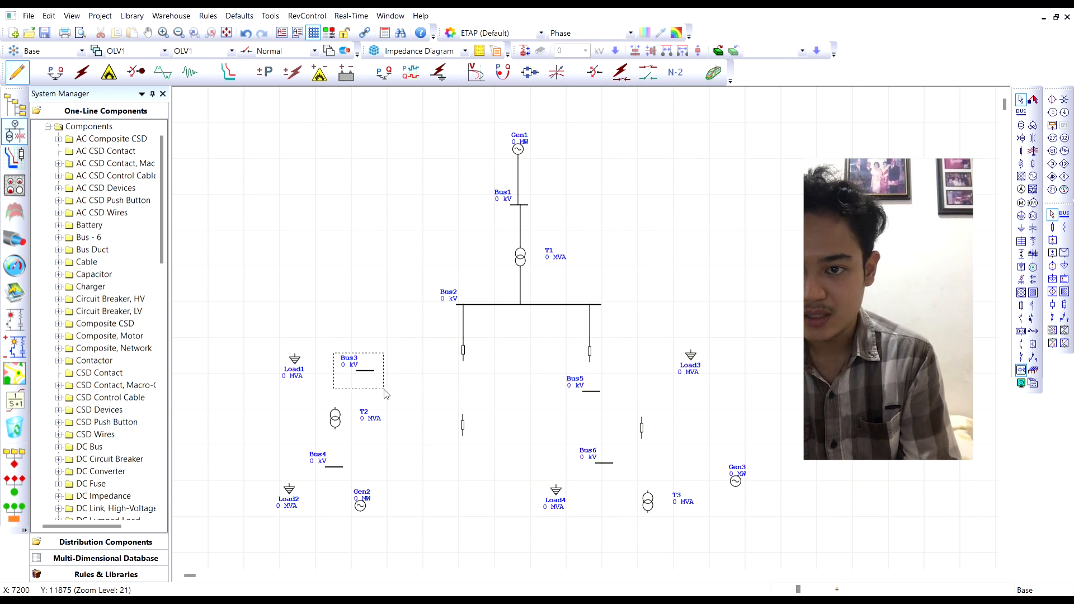
Step: Rotate Bus3 to vertical, then connect the lower end of the upper-left transmission line and the repositioned Load1 to it
left_click(366, 372)
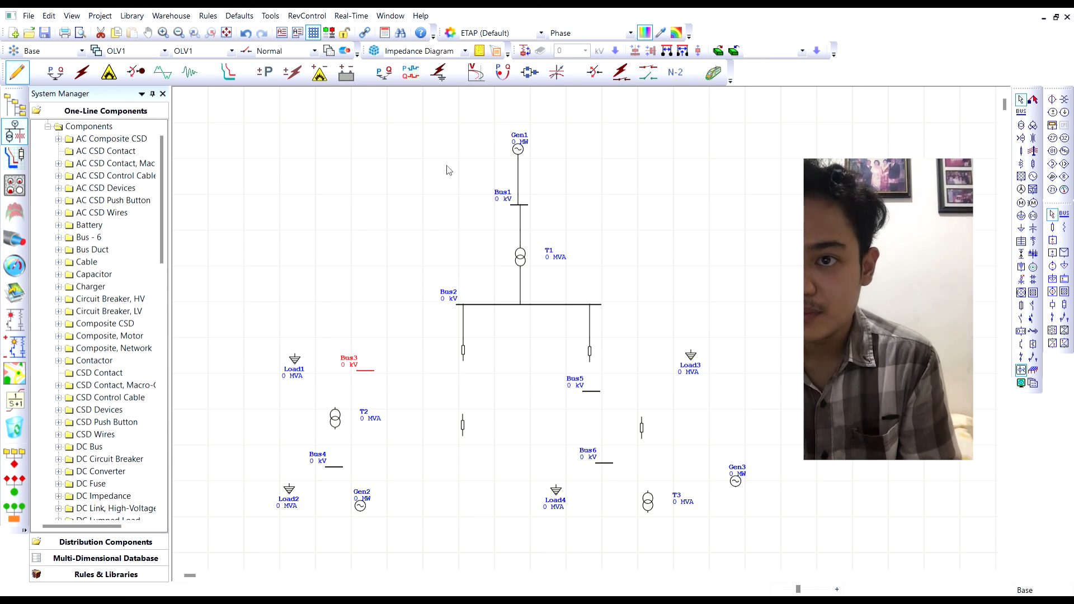
left_click(557, 184)
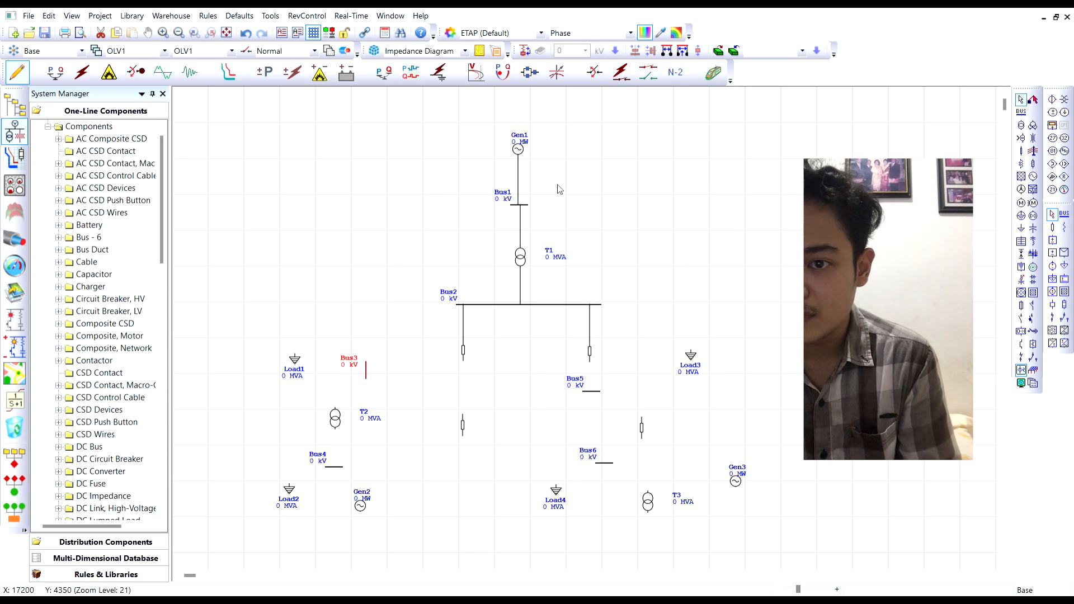
left_click(430, 365)
left_click_drag(464, 363, 367, 364)
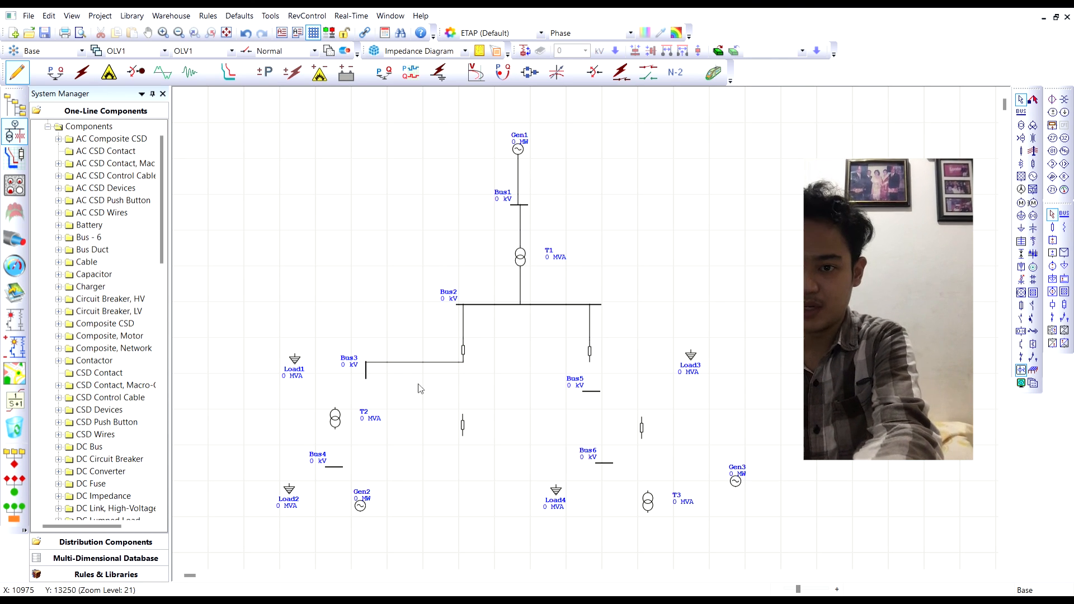
left_click(300, 363)
left_click_drag(299, 367, 366, 367)
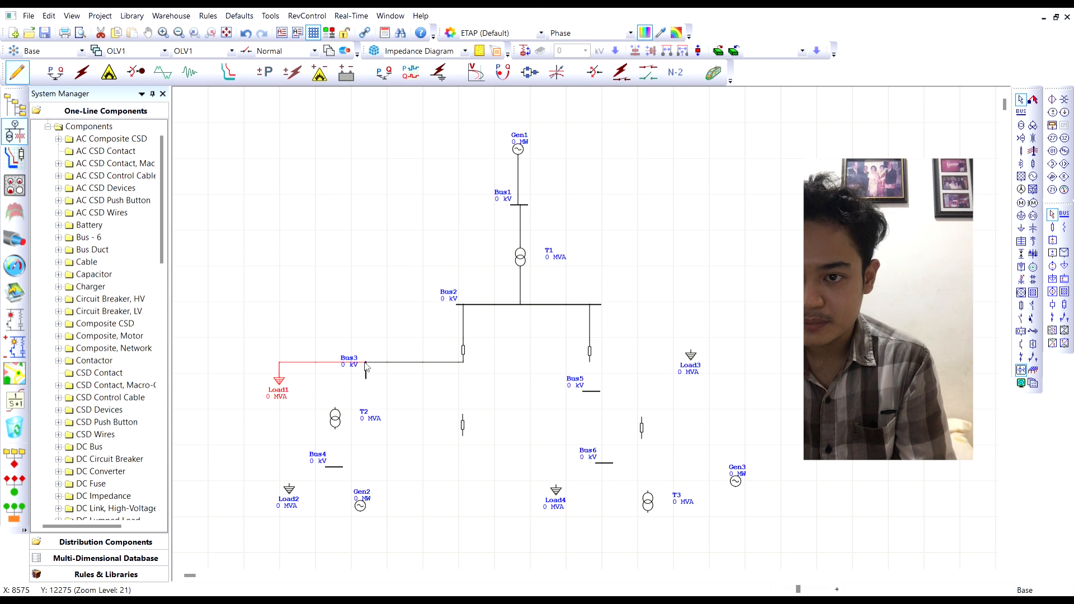
left_click(375, 401)
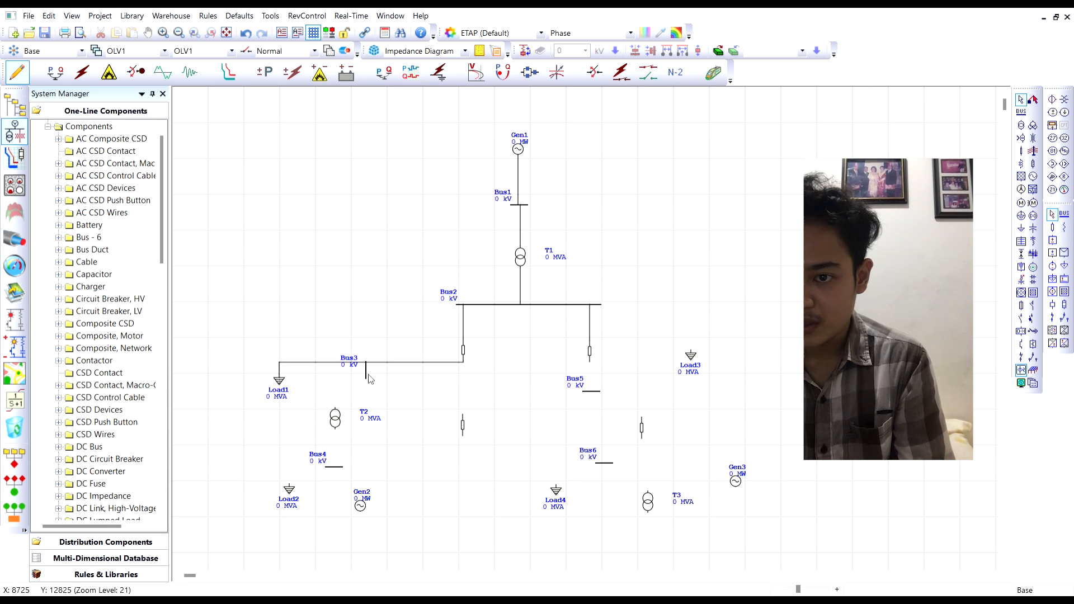
Step: Connect transformer T2 between Bus3 and Bus4, and connect Load2 to Bus4
left_click_drag(359, 382, 366, 379)
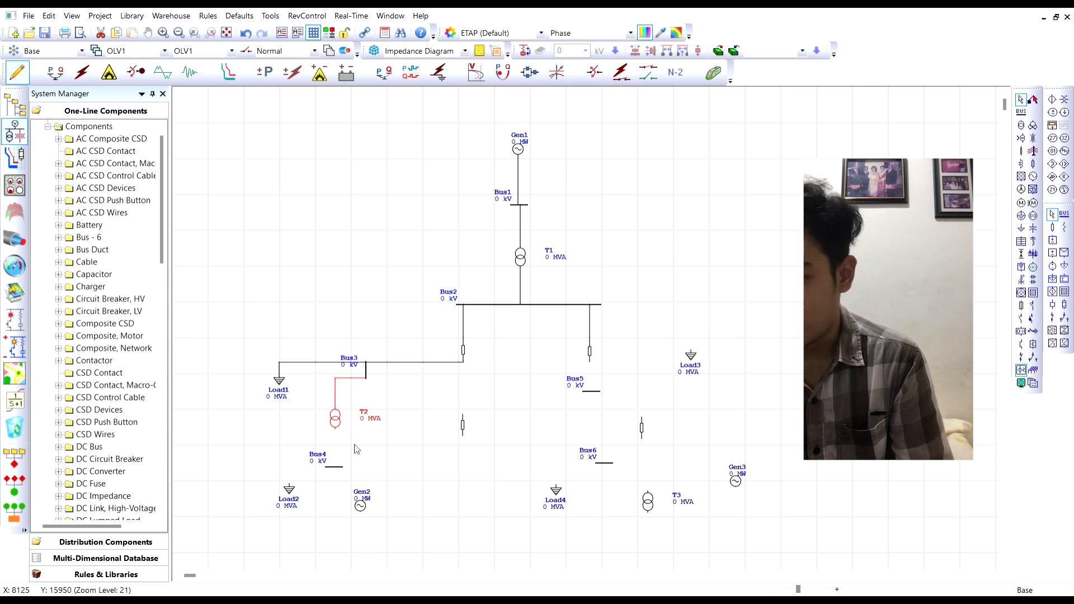
left_click_drag(335, 429, 336, 466)
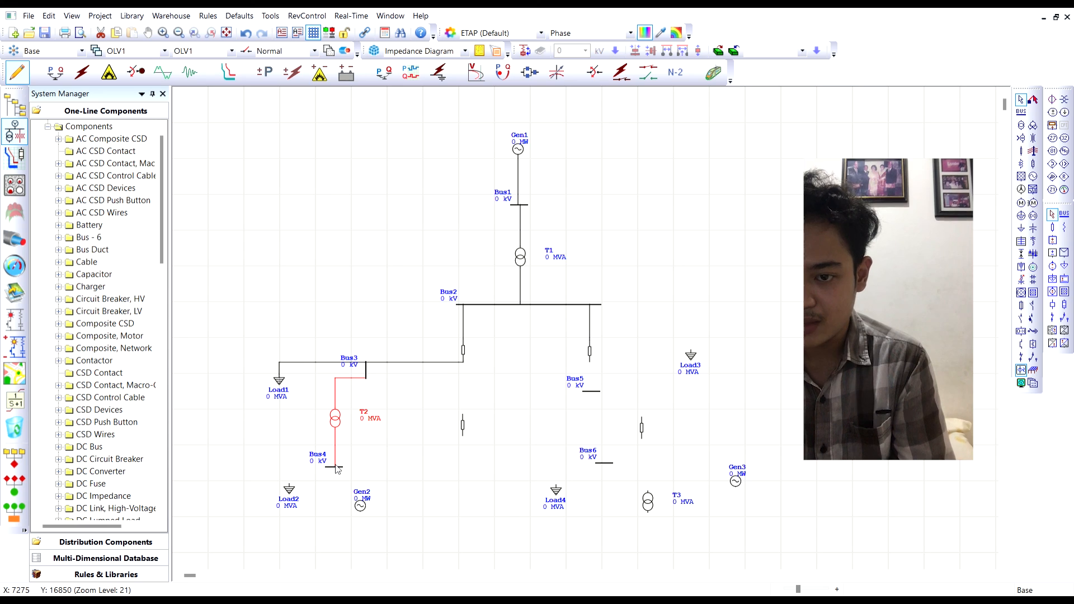
left_click(287, 484)
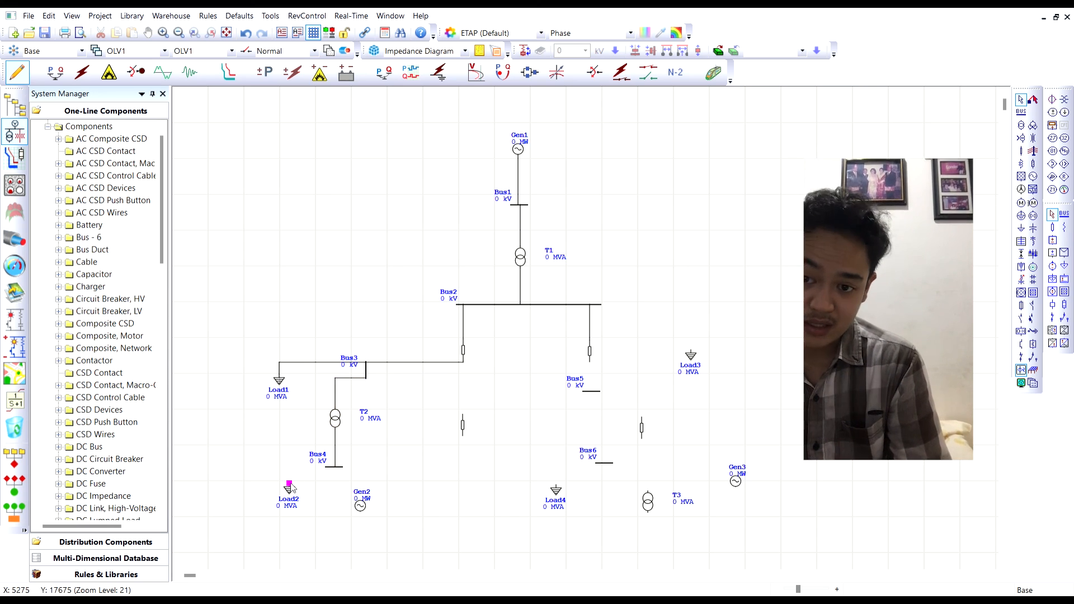
left_click_drag(290, 486, 330, 474)
Step: Turn Gen2 with its labels to its right and connect it to Bus4, and connect the lower-left transmission line's upper end to Bus3
left_click(360, 502)
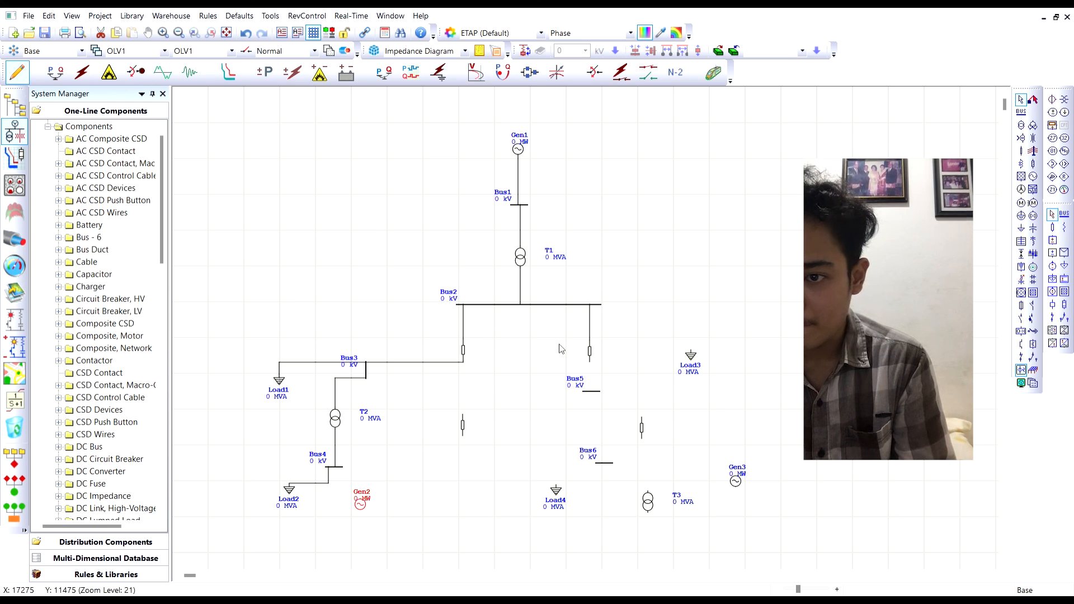
left_click_drag(369, 494, 393, 507)
left_click(363, 502)
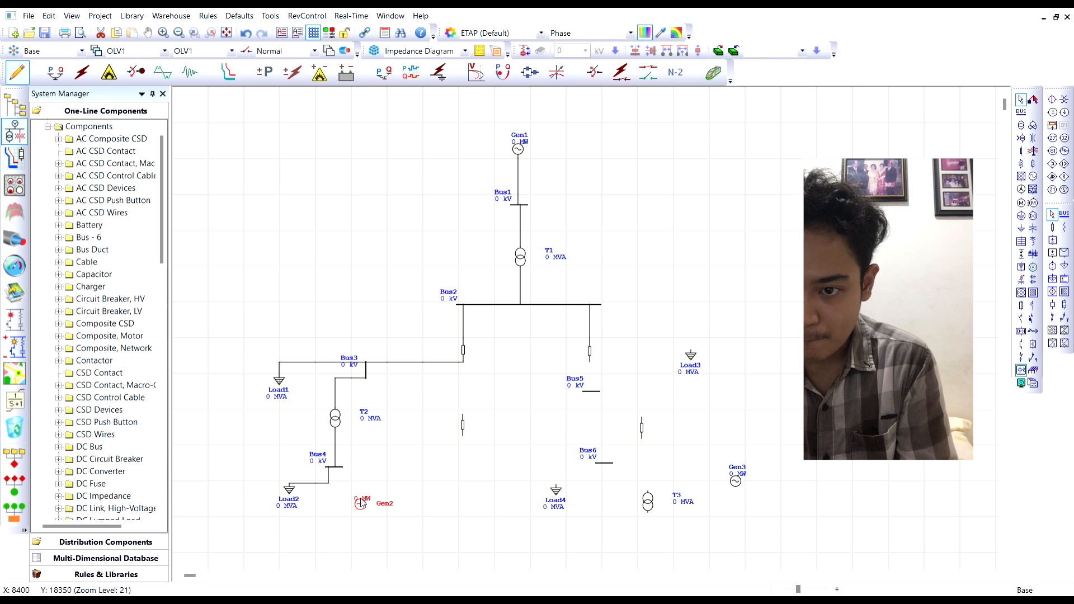
left_click_drag(362, 499, 342, 467)
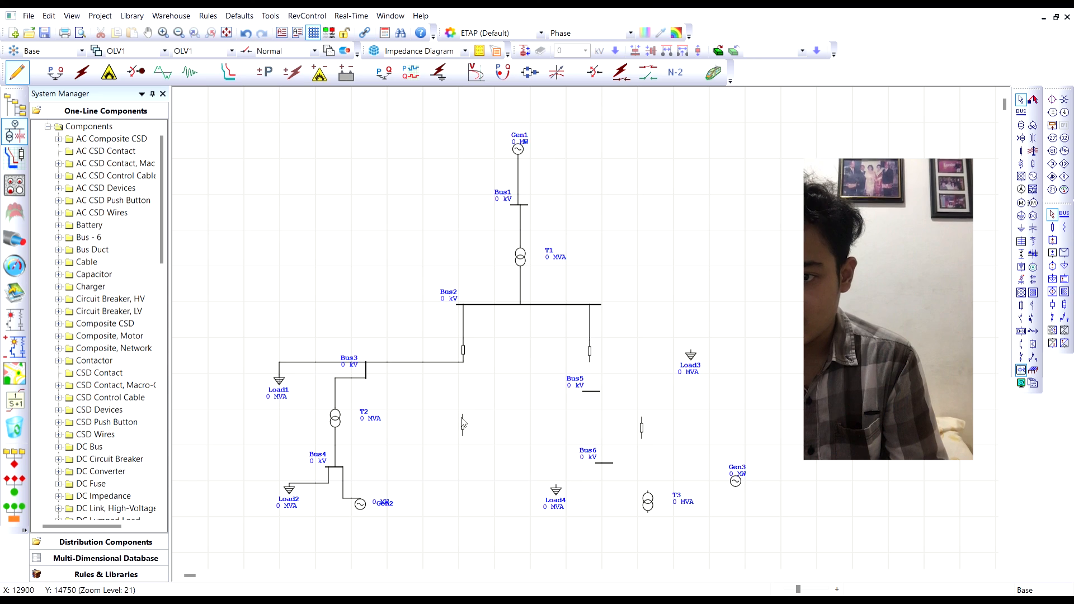
left_click_drag(418, 390, 367, 372)
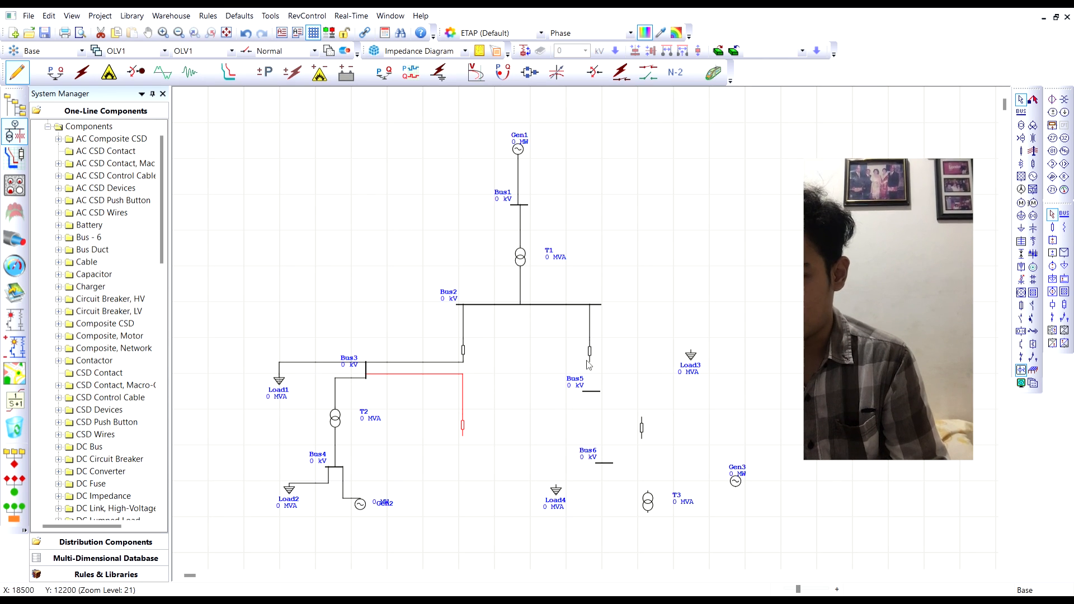
Step: Lengthen Bus5 toward the right and connect the lower end of the upper-right transmission line and Load3 to it
left_click(596, 391)
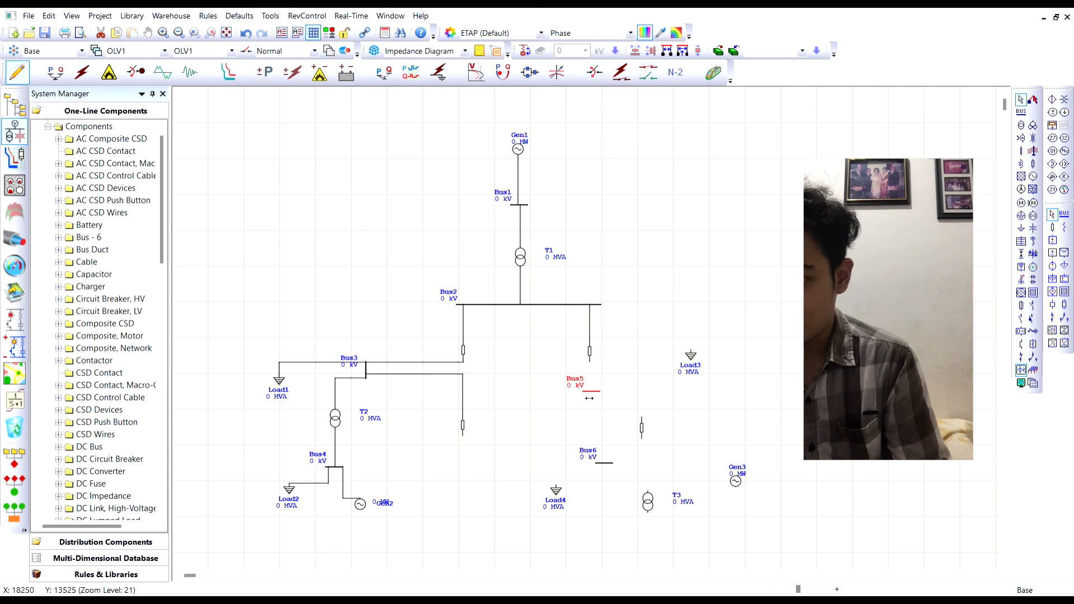
mouse_move(590, 398)
left_mouse_down()
mouse_move(529, 401)
mouse_move(610, 395)
mouse_move(589, 391)
left_mouse_up()
left_click(601, 426)
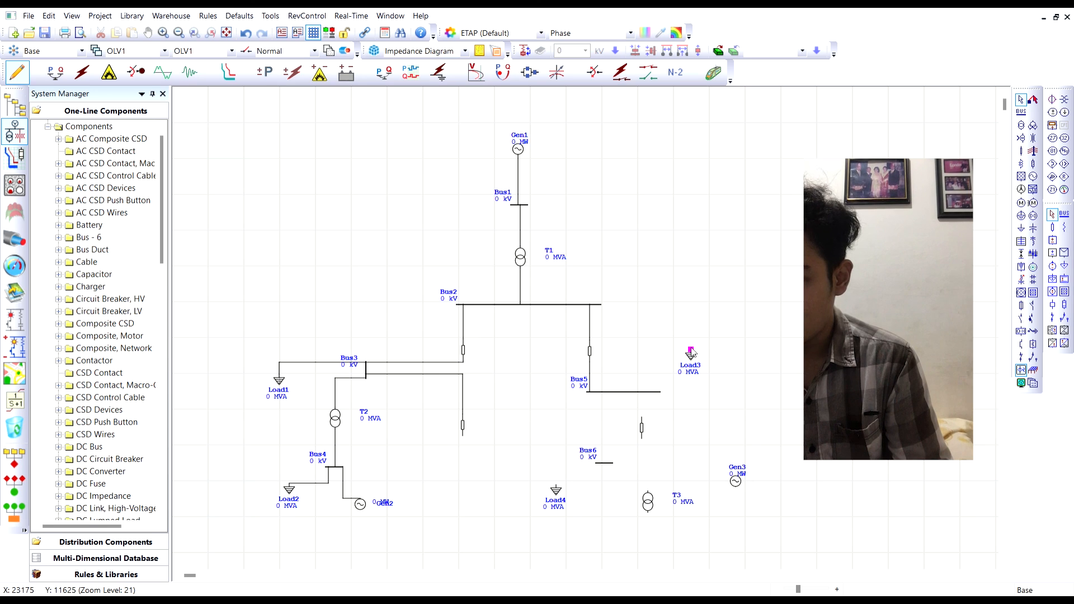
left_click_drag(690, 351, 652, 392)
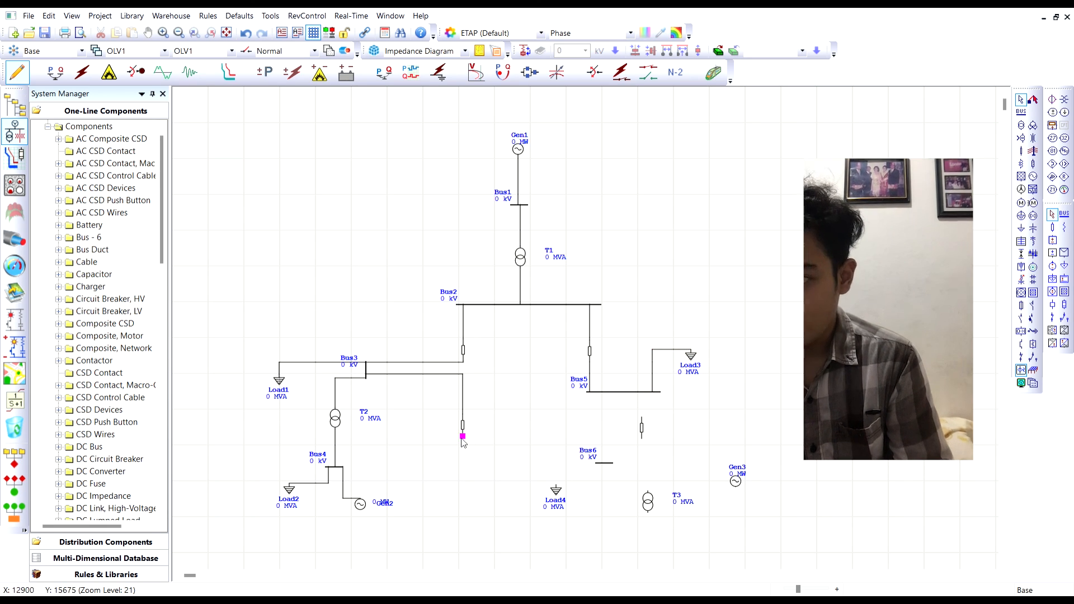
Step: Connect the lower end of the lower-left transmission line and the upper end of the lower-right line to Bus5
left_click_drag(463, 438, 599, 395)
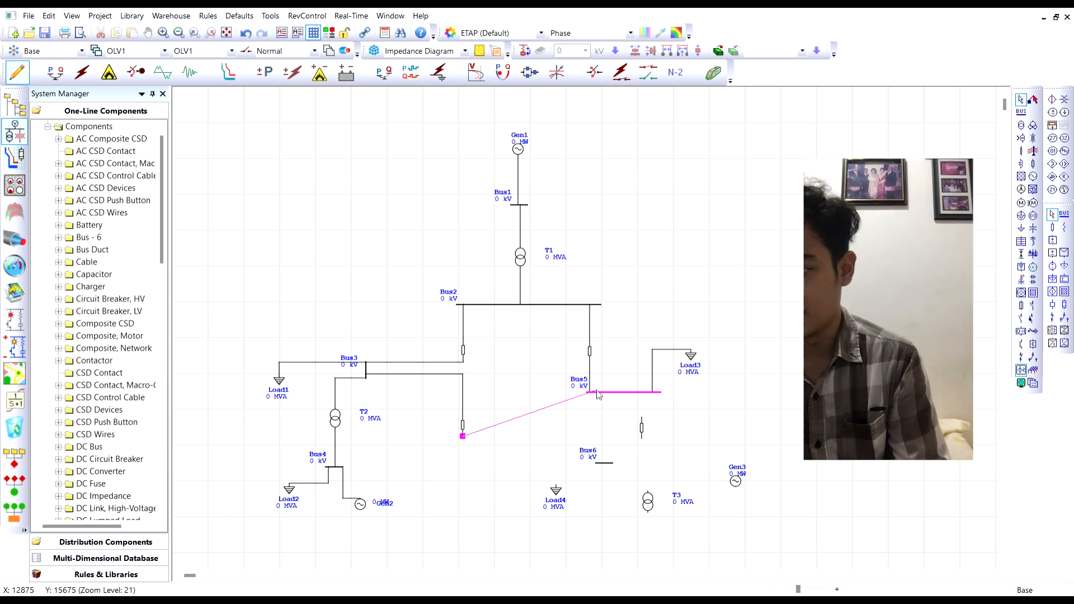
left_click_drag(598, 394, 598, 394)
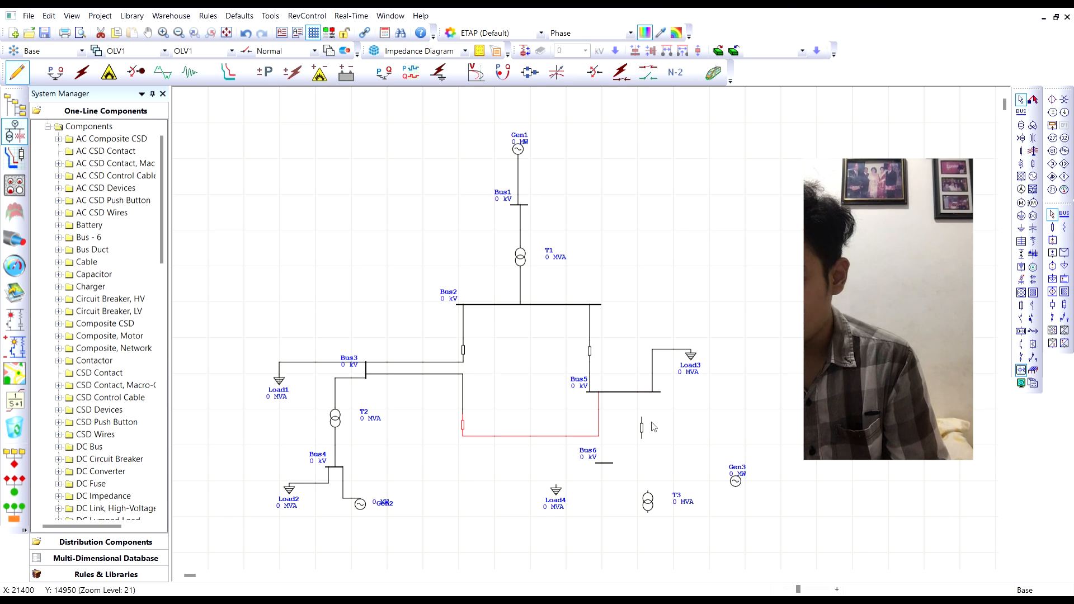
left_click_drag(642, 417, 643, 393)
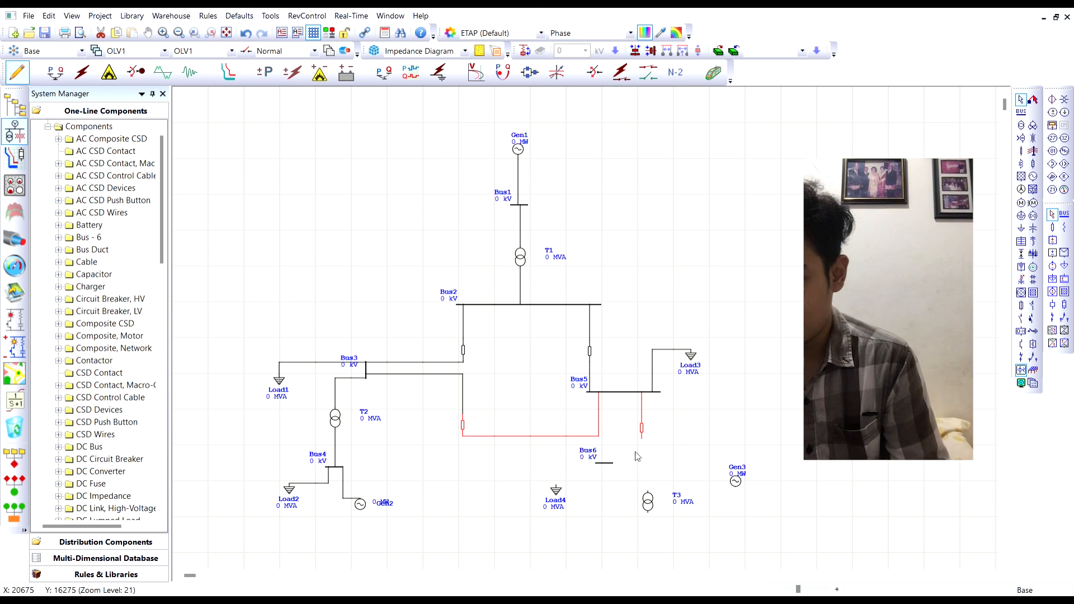
Step: Lengthen Bus6, position it beneath the lower-right transmission line, and connect the line's lower end to it
left_click(609, 464)
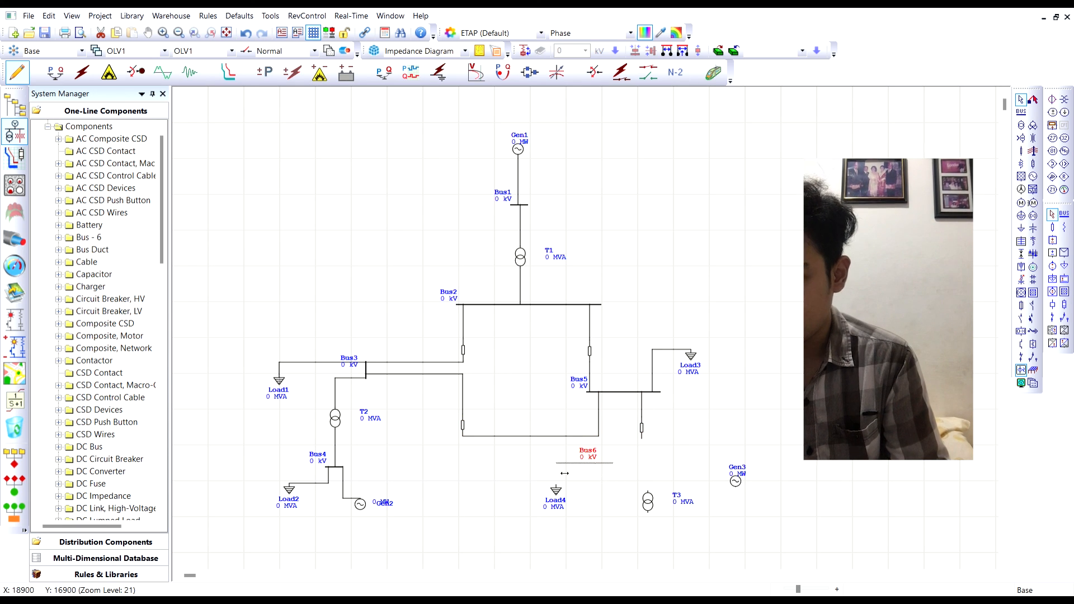
left_click_drag(551, 473, 625, 461)
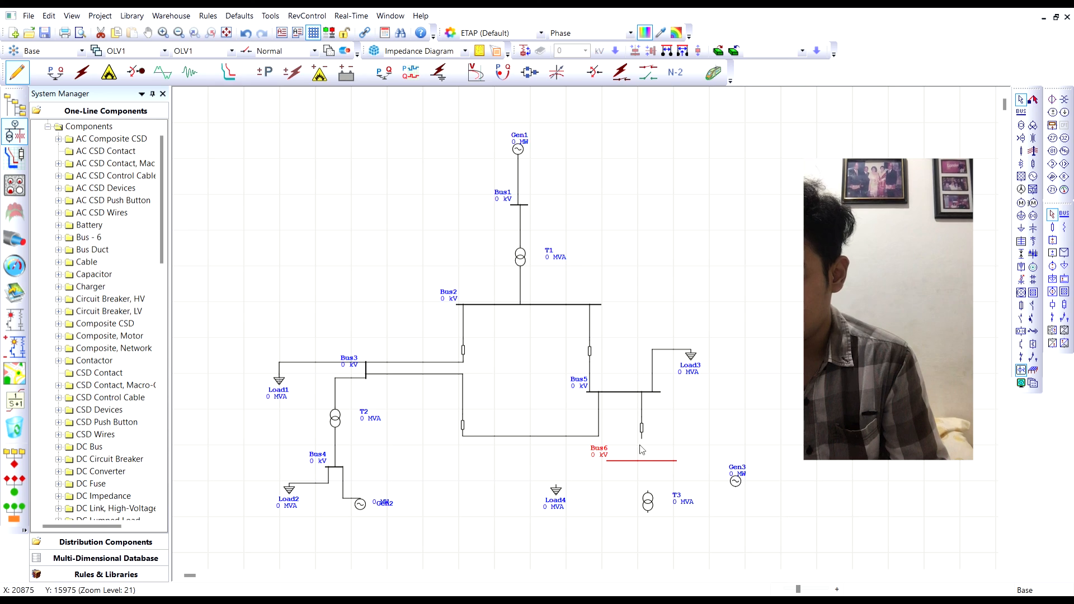
left_click_drag(642, 455, 642, 460)
left_click(632, 495)
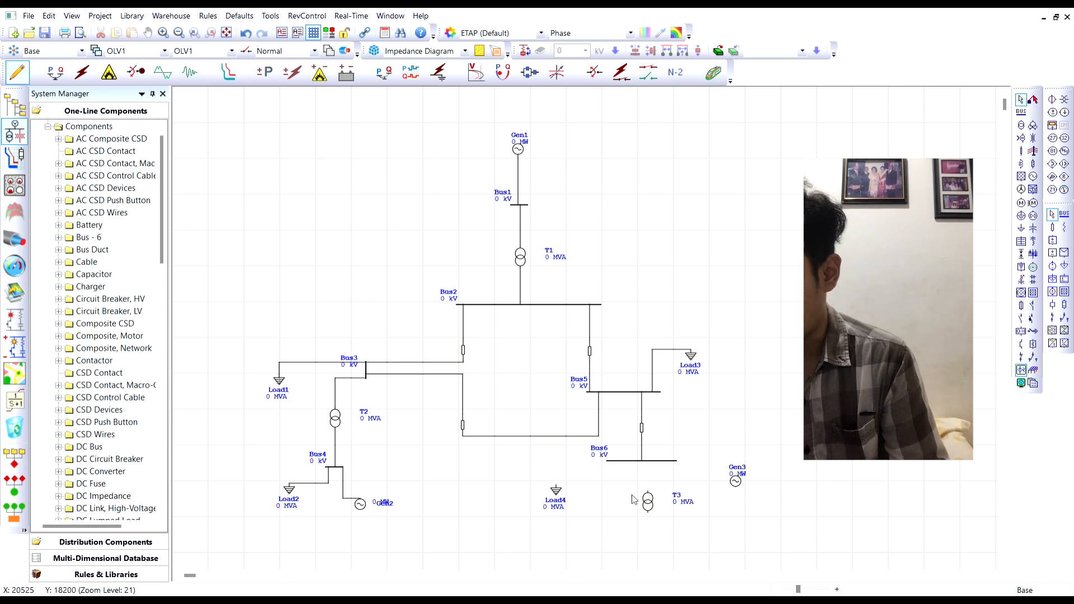
Step: Reposition Load4 and transformer T3 below Bus6 and connect them to the left and right ends of the bus
left_click_drag(556, 491, 584, 506)
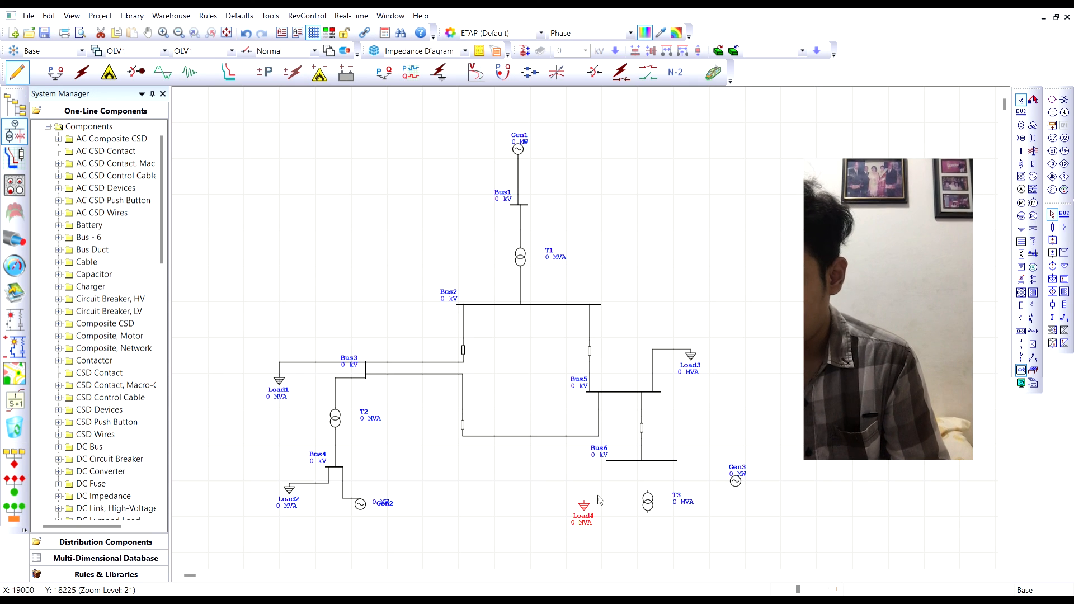
left_click_drag(584, 501, 608, 467)
left_click(647, 499)
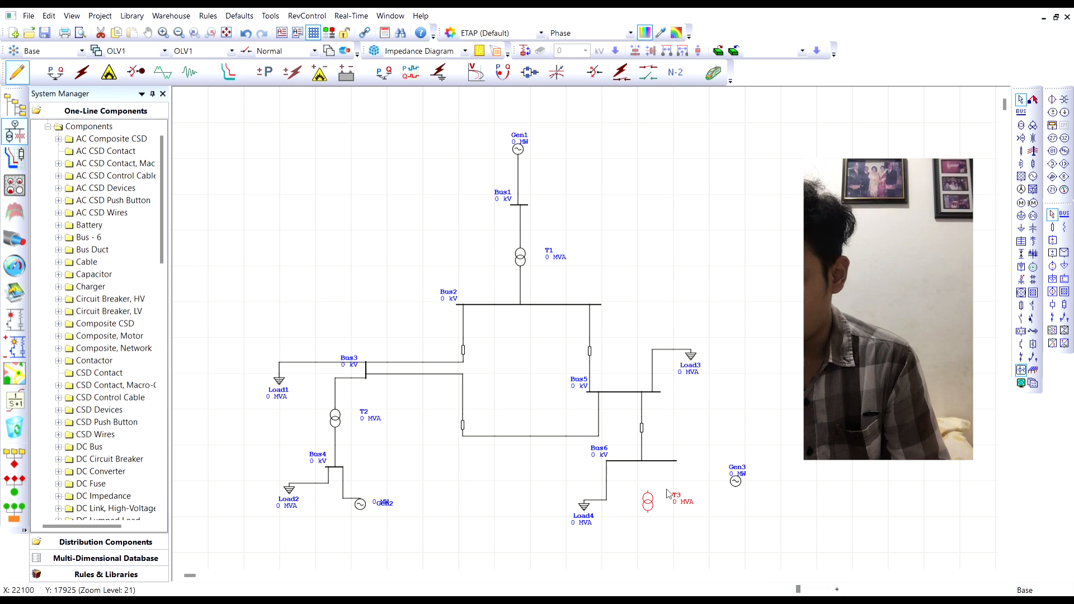
mouse_move(648, 498)
left_mouse_down()
mouse_move(674, 501)
mouse_move(675, 462)
left_mouse_up()
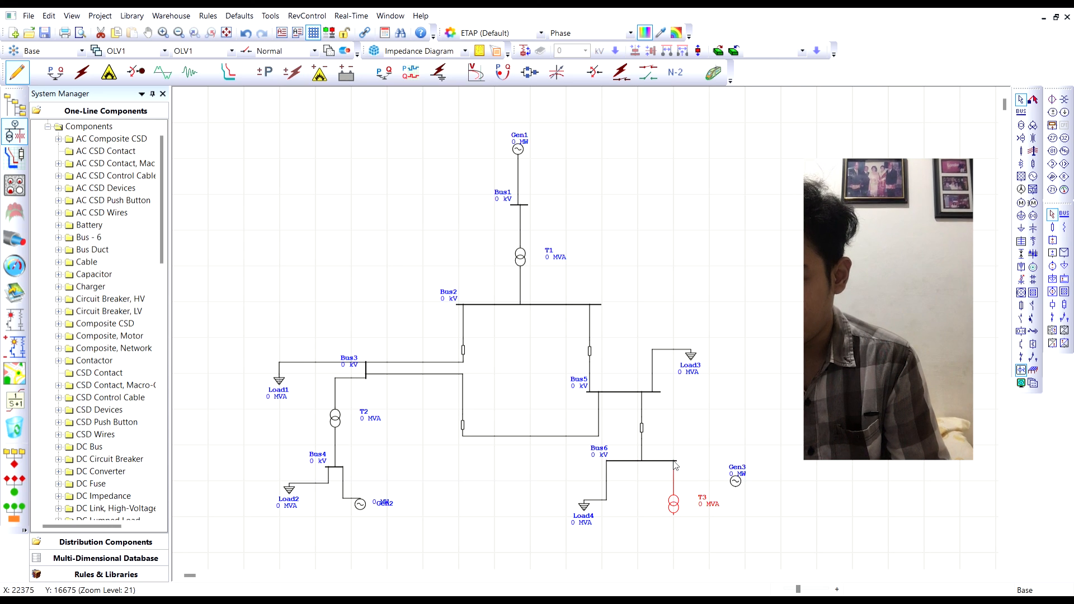
Step: Connect the lower side of transformer T3 to generator Gen3
left_click(737, 484)
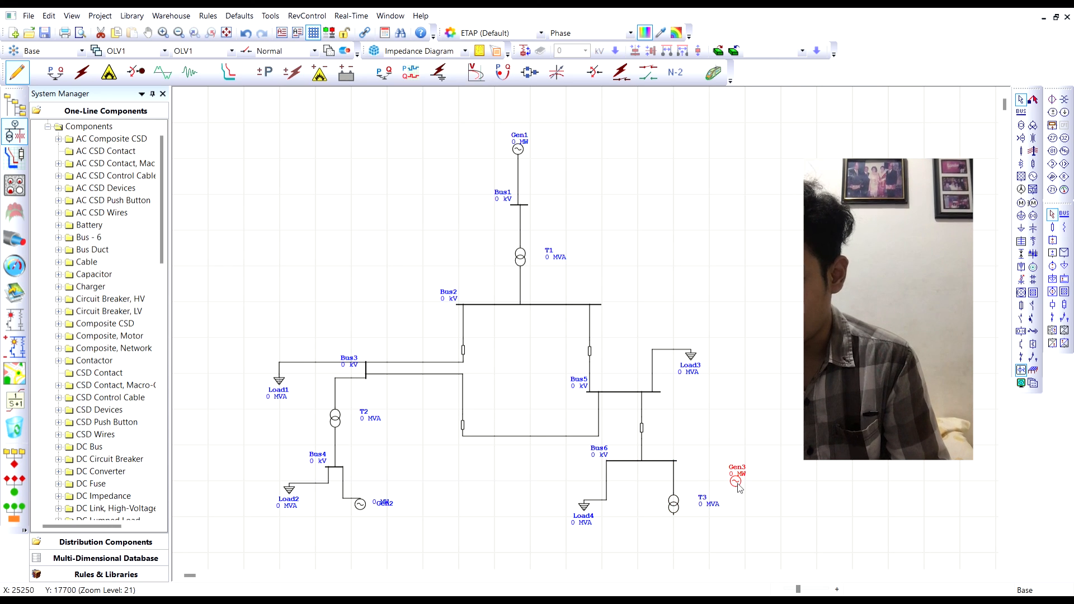
left_click_drag(673, 517, 737, 491)
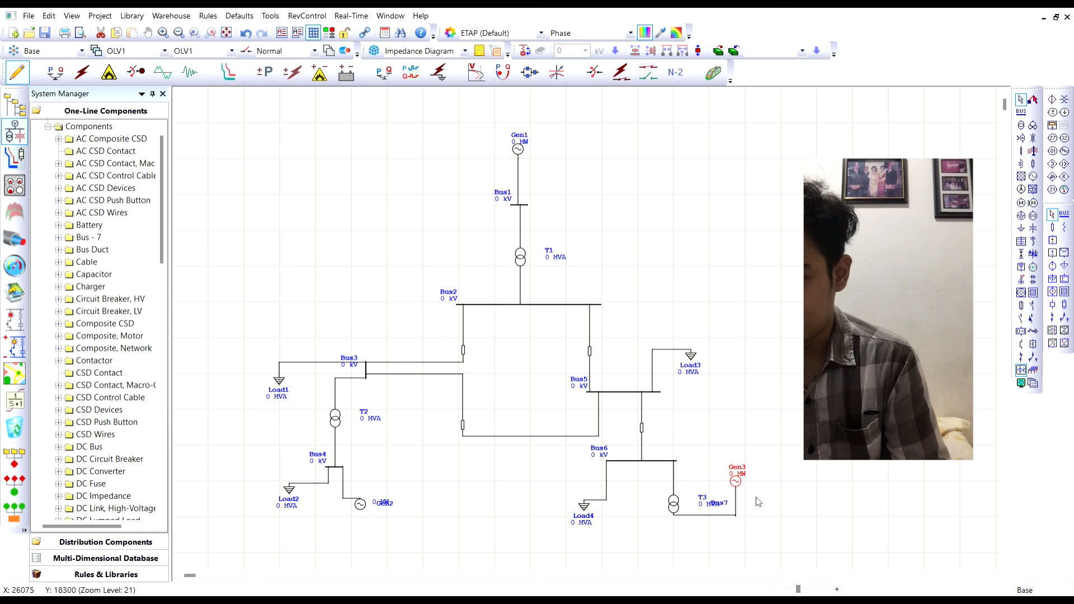
left_click(756, 498)
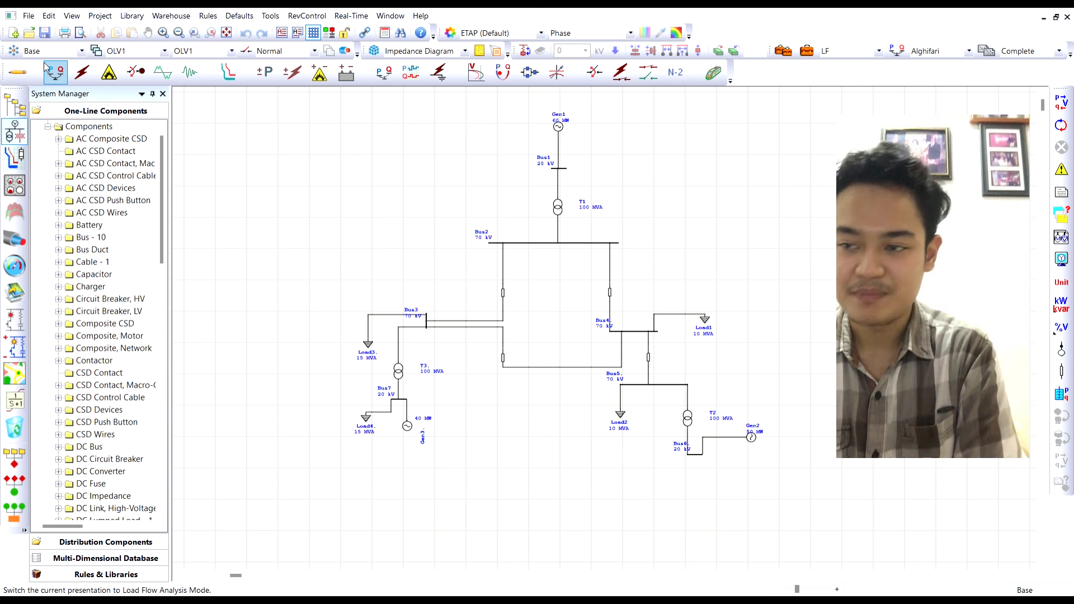
Step: Run the load flow calculation on the completed network with its ratings filled in
left_click(1067, 104)
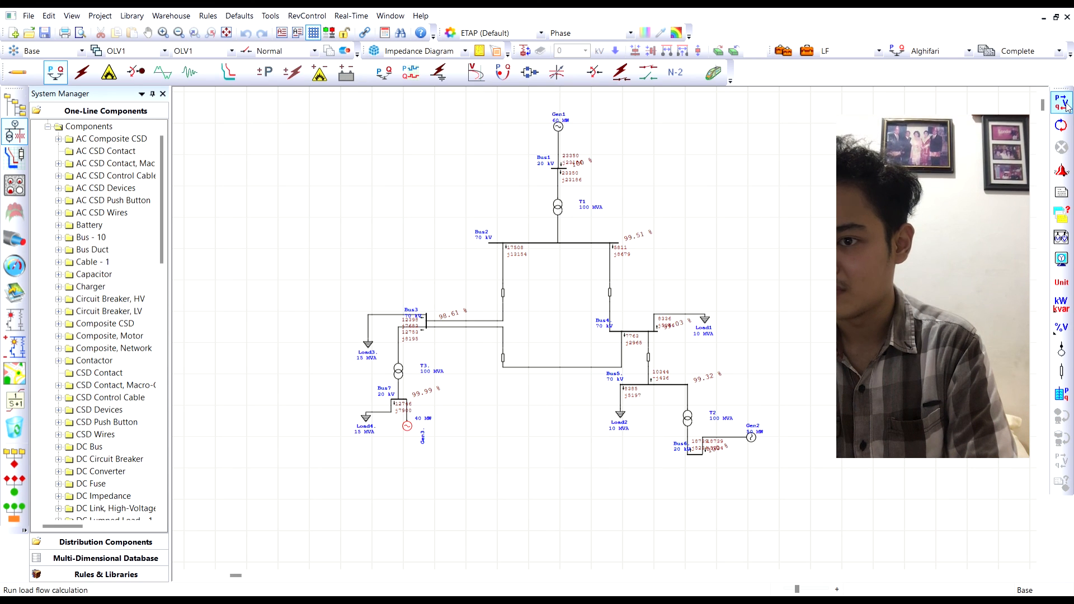